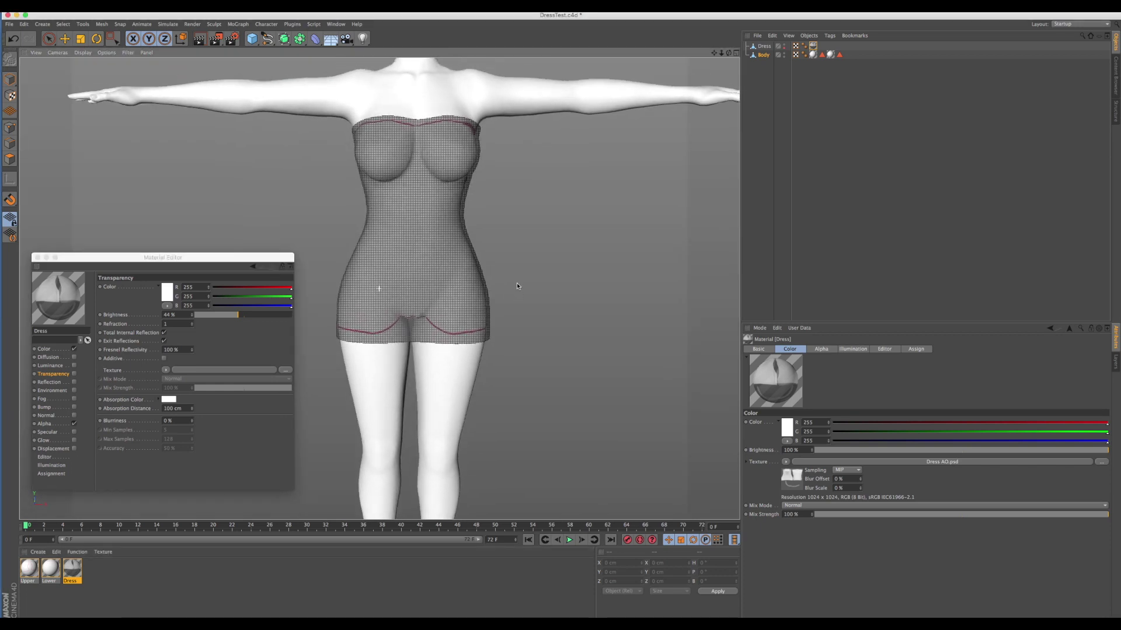
Enable transparency on the Dress material so the body underneath shows, and close its material editor.
key(super+r)
key(super+r)
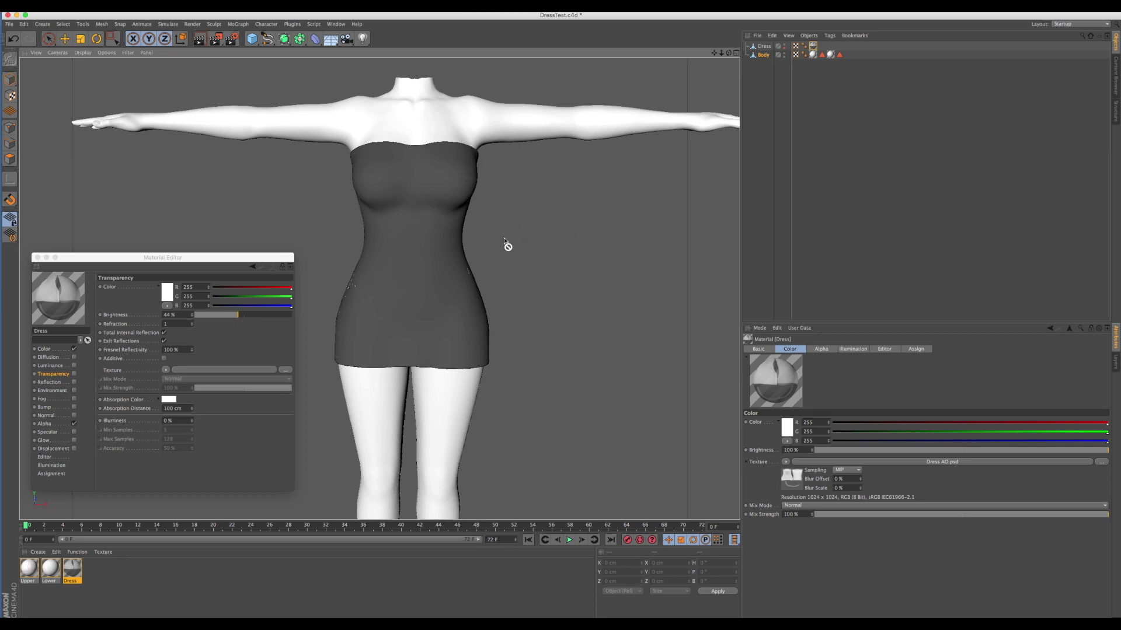
mouse_move(537, 285)
mouse_down()
mouse_move(536, 297)
mouse_move(415, 256)
mouse_move(605, 272)
mouse_move(550, 297)
mouse_move(526, 271)
mouse_up()
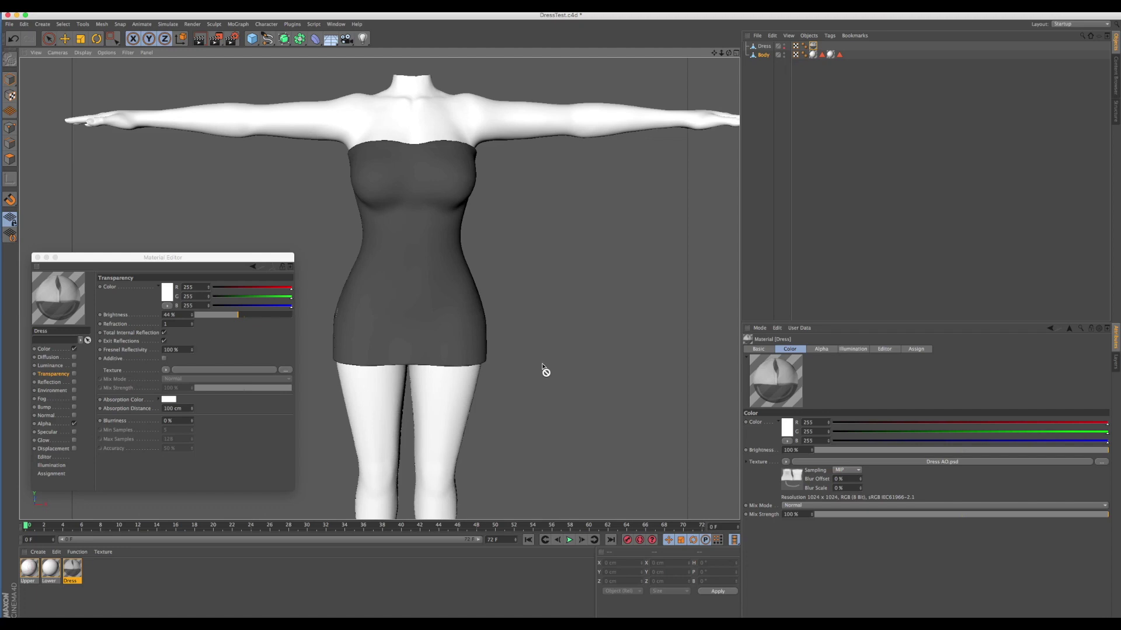
scroll(542, 365, down, 2)
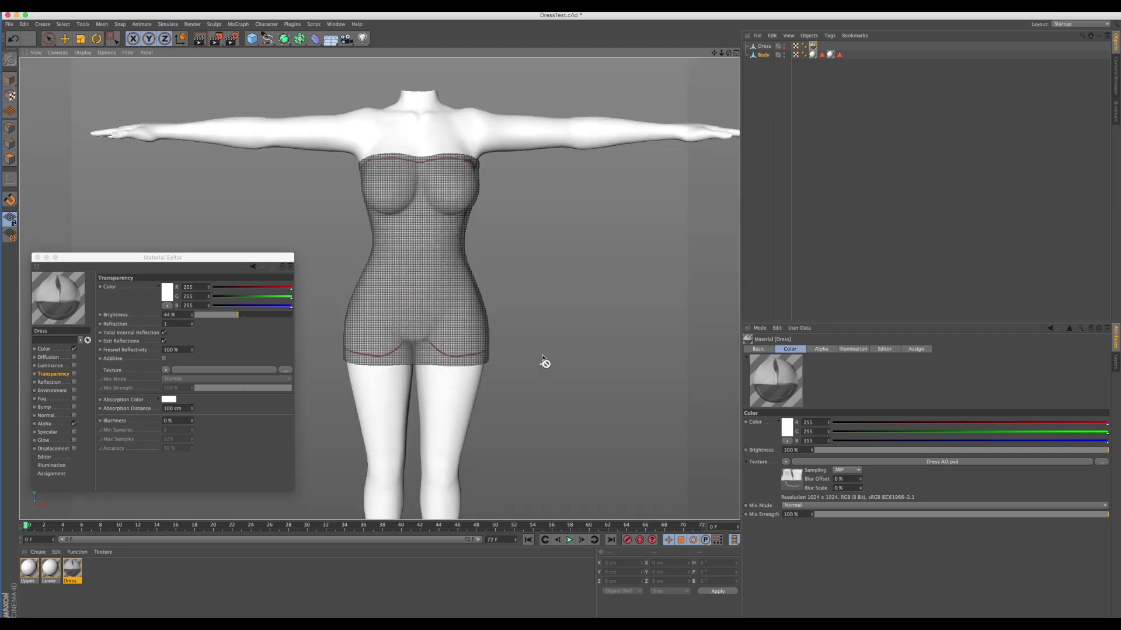
drag(303, 369, 256, 350)
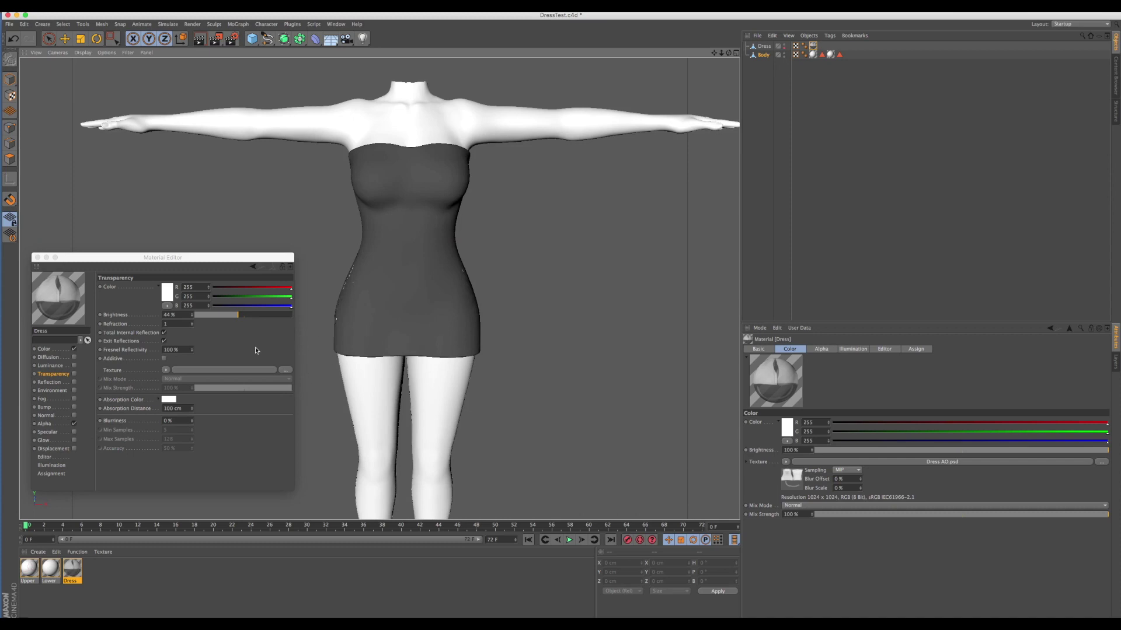
click(74, 374)
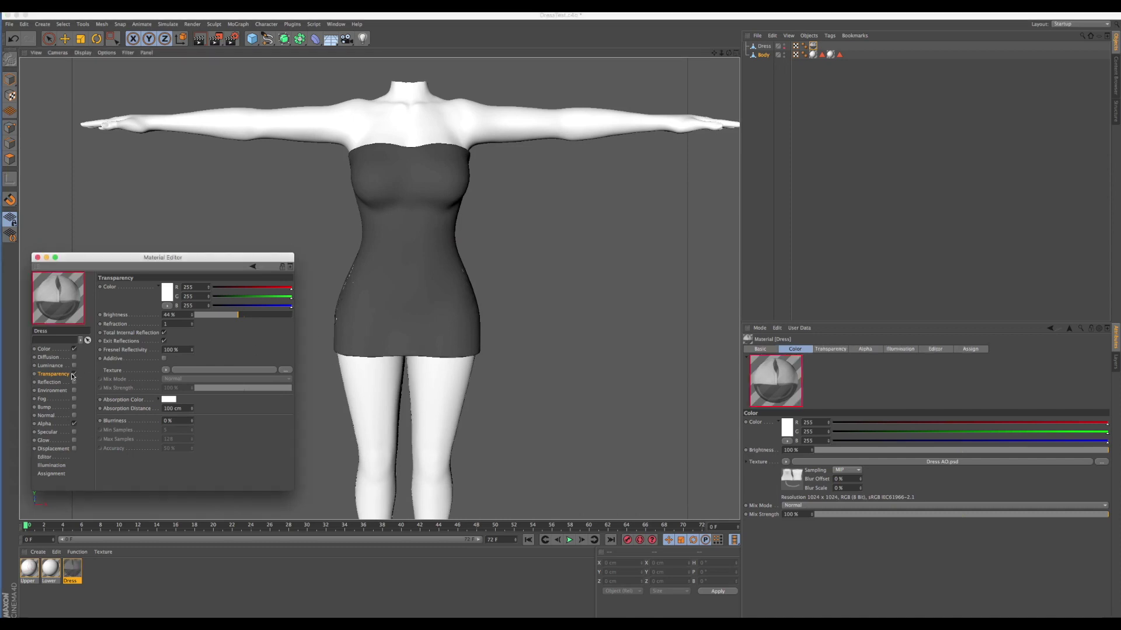
click(38, 258)
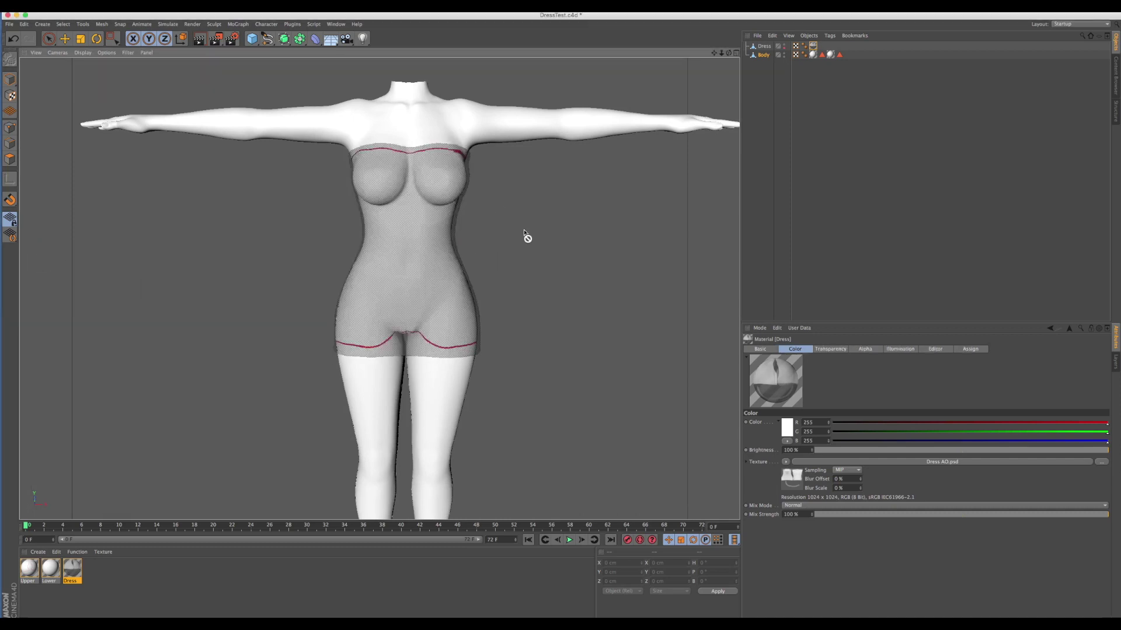
Switch the workspace layout to BP UV Edit.
drag(525, 237, 499, 229)
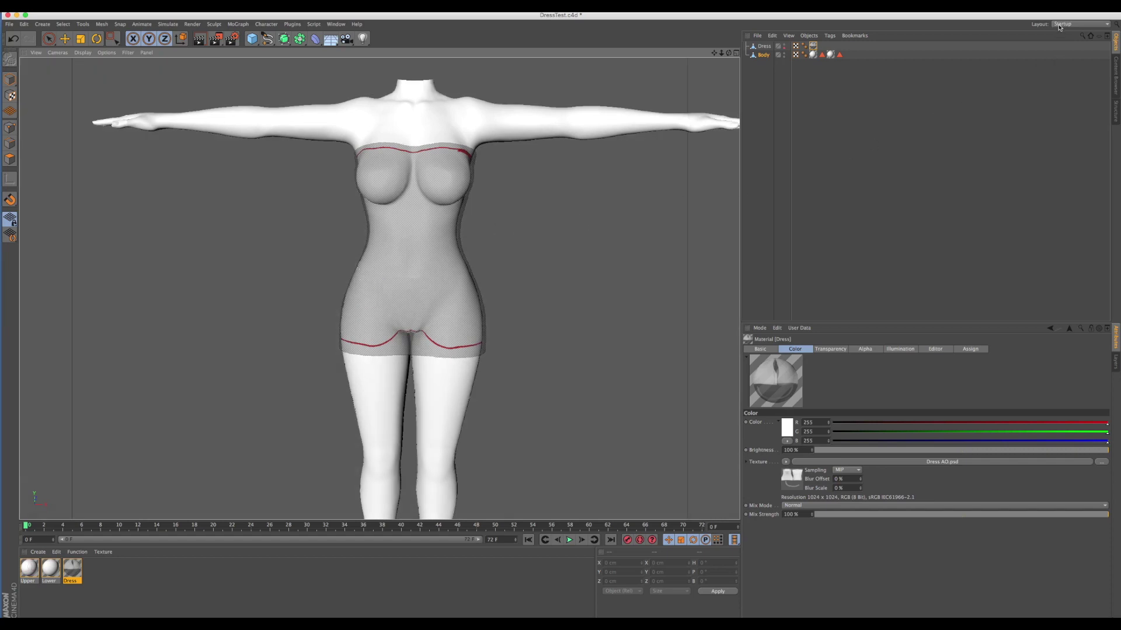
click(1059, 25)
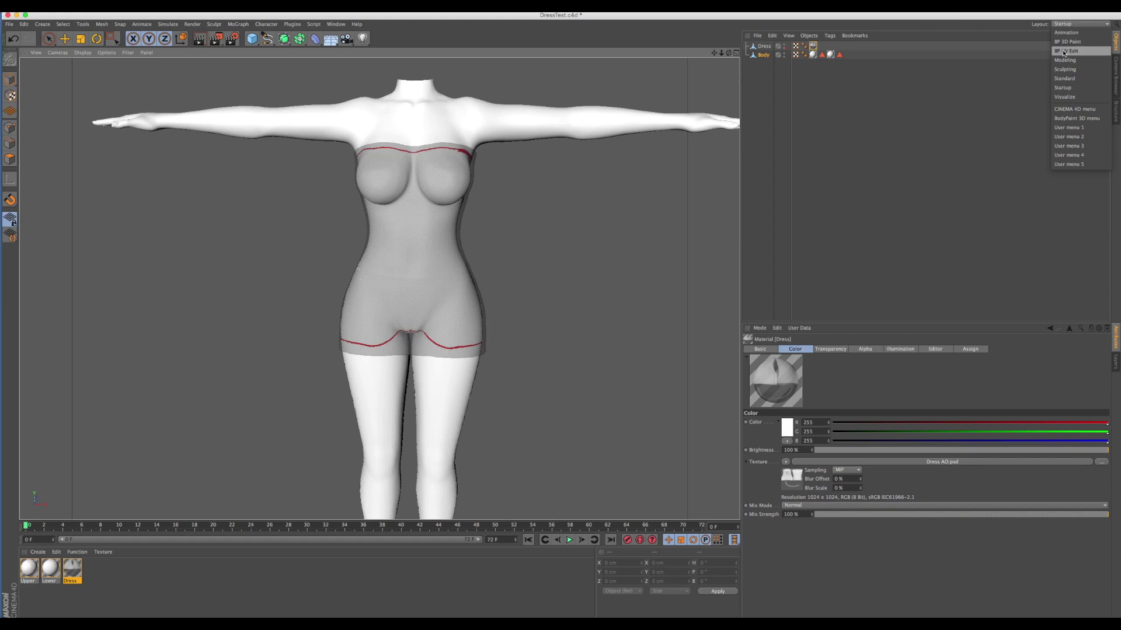
click(1064, 51)
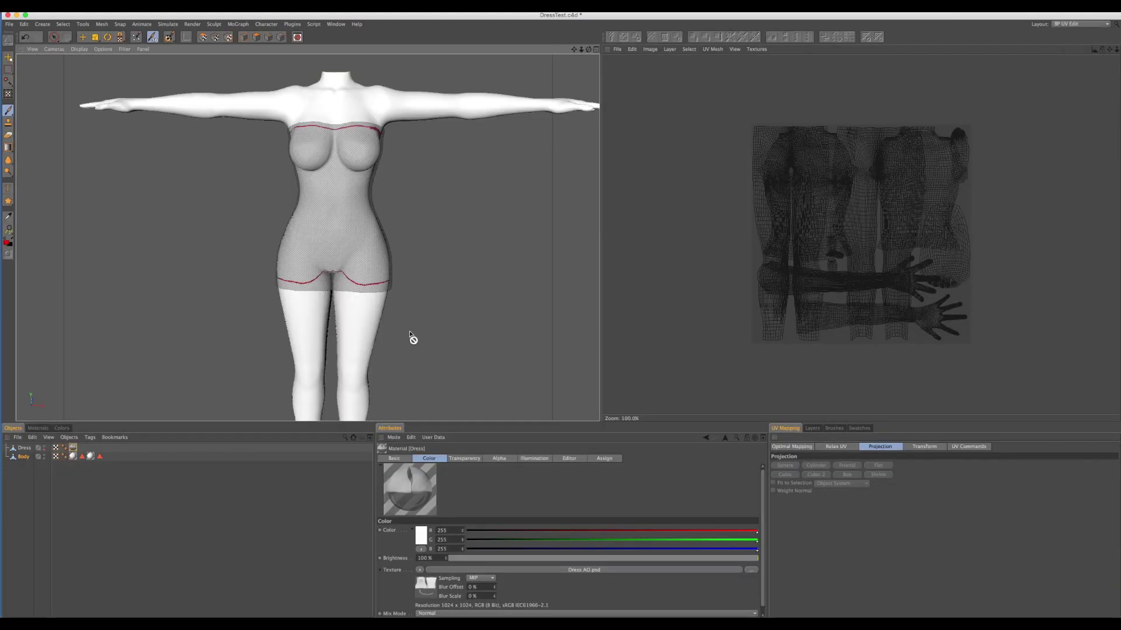
Inspect the UVs of the body's lower and upper polygon selections, and hide the UV mesh in the texture view.
click(83, 456)
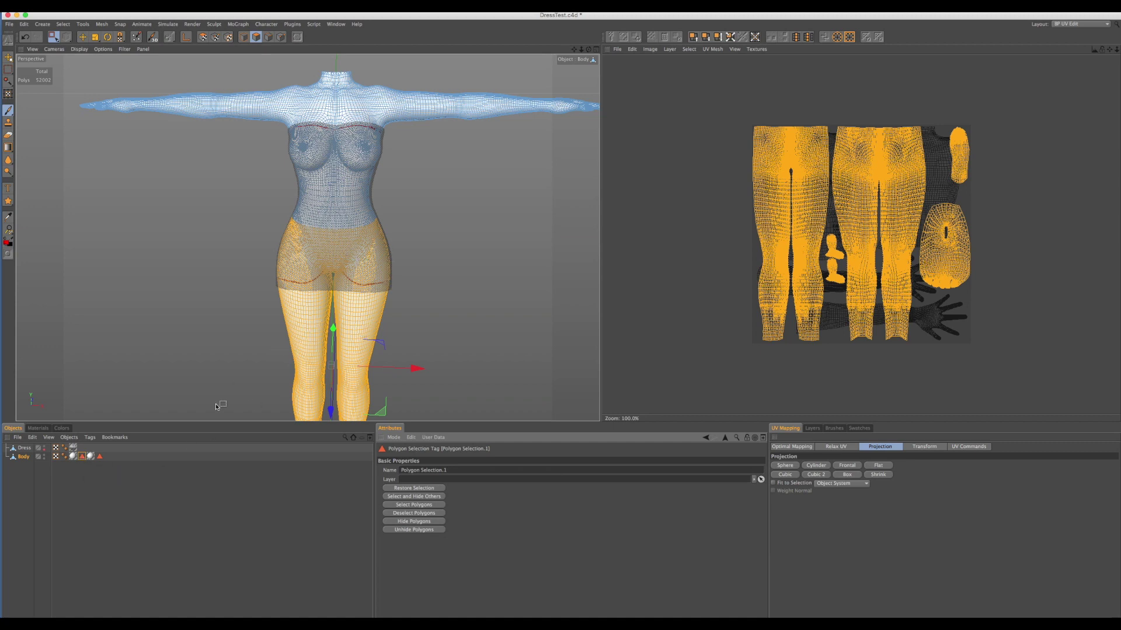
click(100, 458)
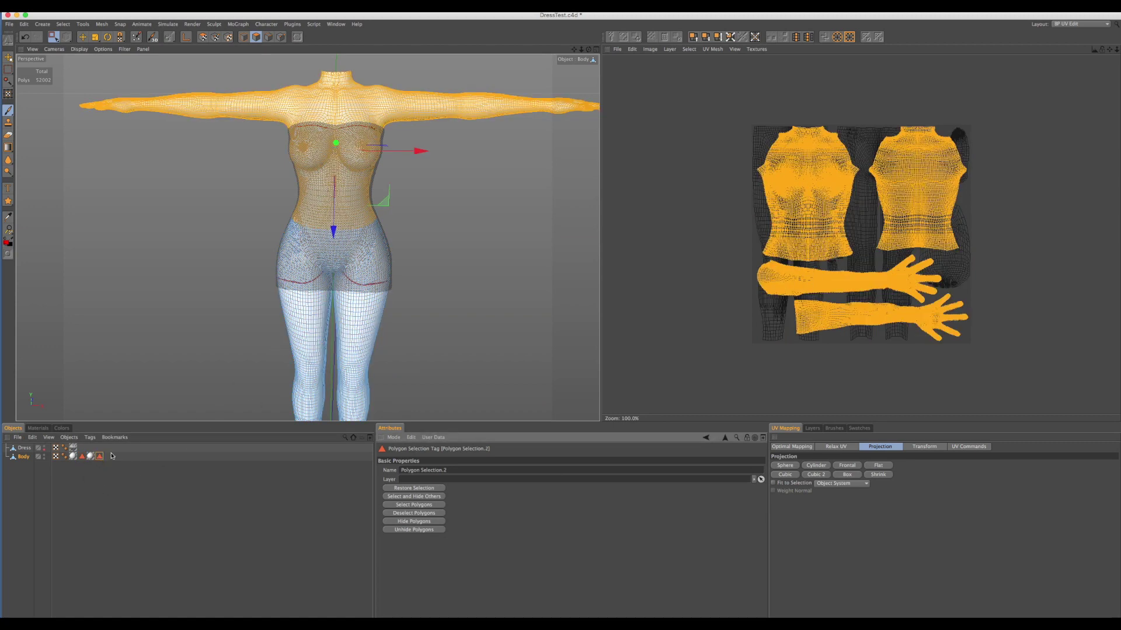
click(712, 50)
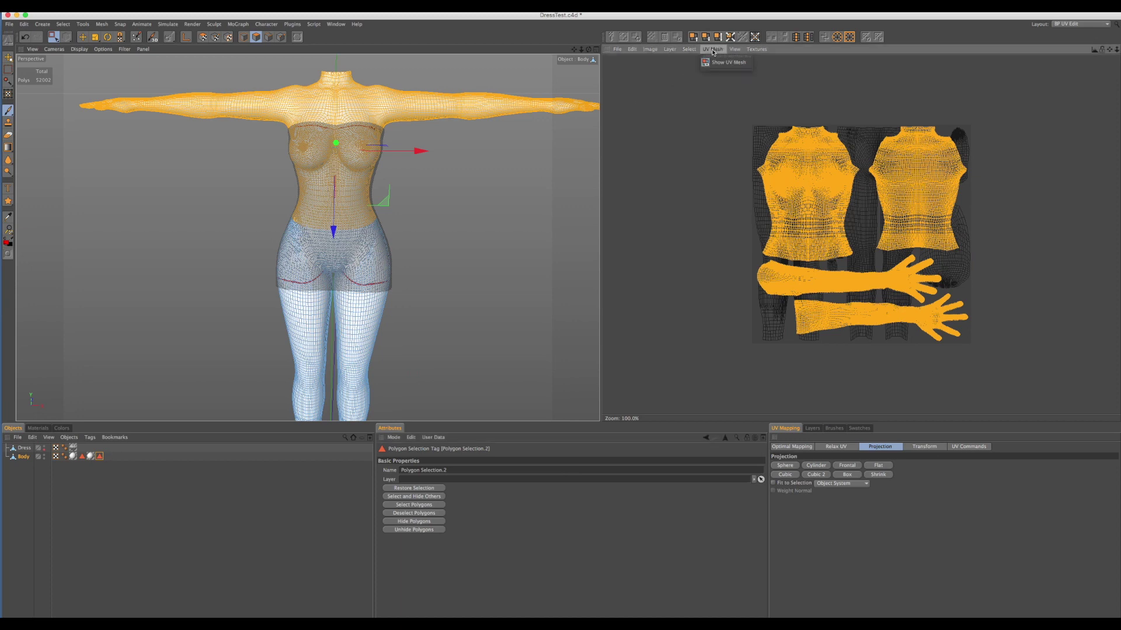
click(716, 62)
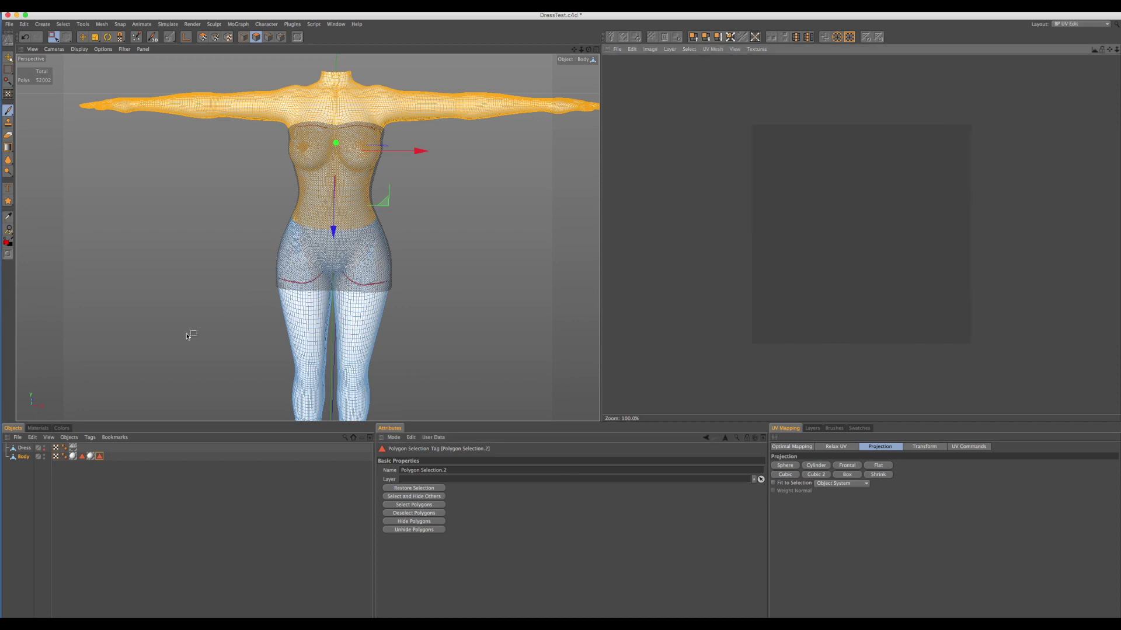
Activate the Upper material for painting and brush red strokes on the body along the dress neckline, around toward the underarm.
click(47, 430)
click(28, 473)
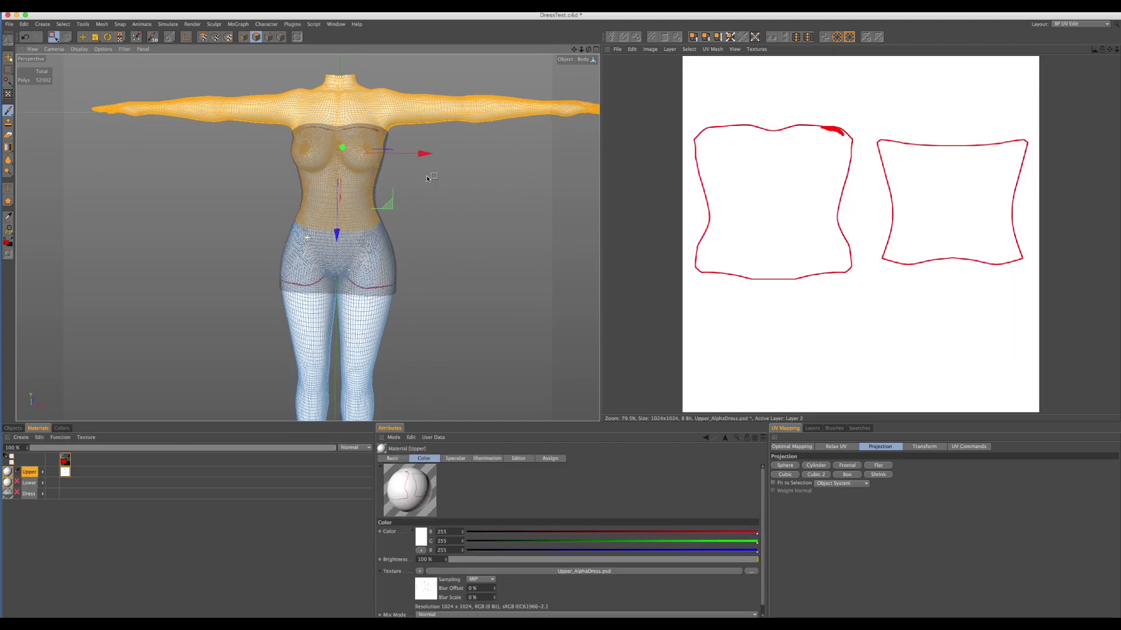
scroll(386, 123, up, 3)
scroll(387, 123, up, 2)
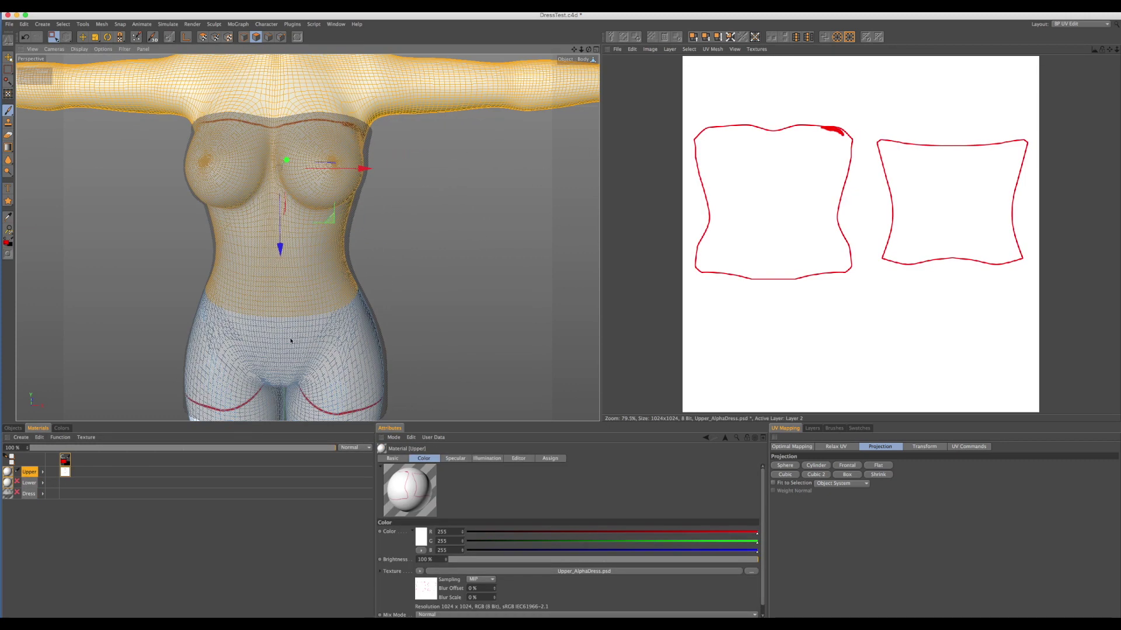
click(61, 429)
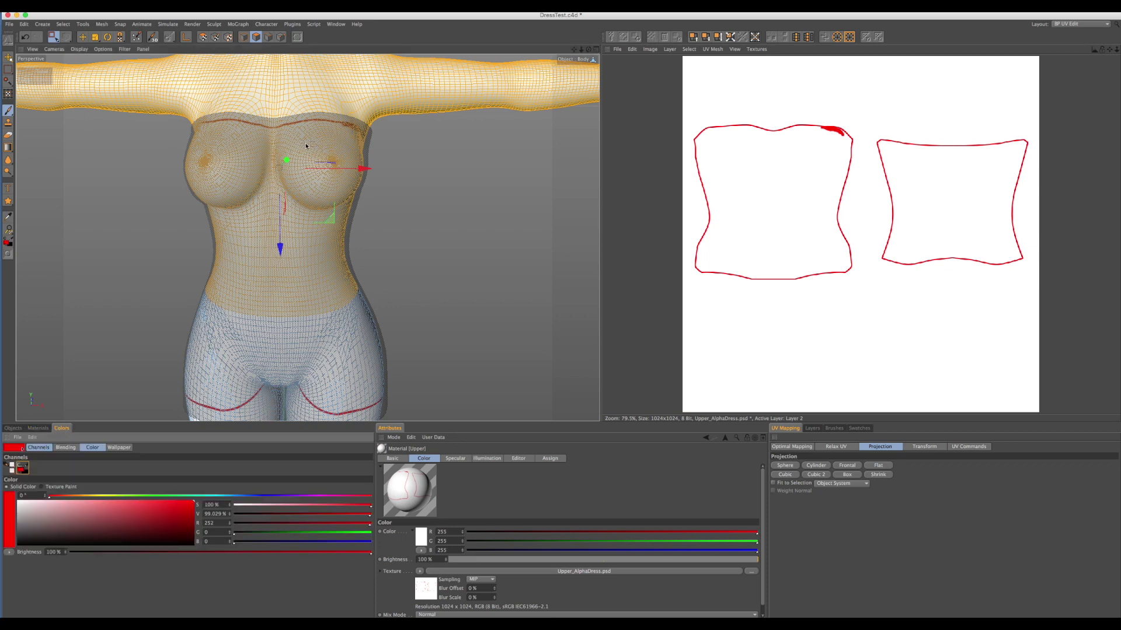
drag(306, 146, 288, 130)
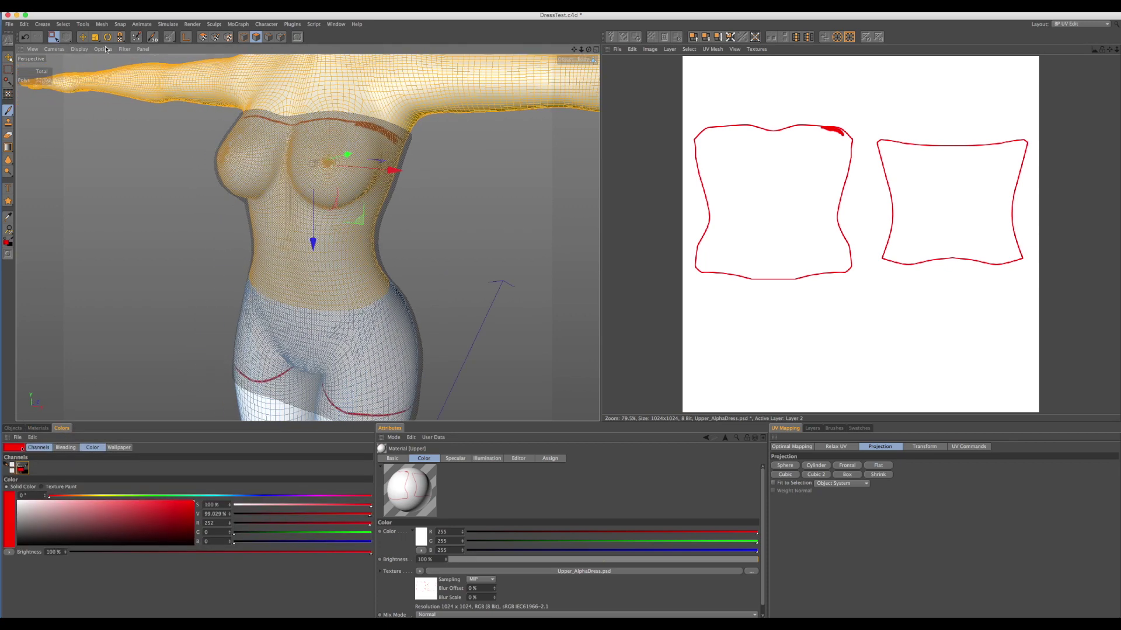
click(151, 41)
mouse_move(299, 126)
mouse_down()
mouse_move(334, 119)
mouse_move(371, 137)
mouse_move(345, 124)
mouse_move(353, 121)
mouse_move(400, 146)
mouse_up()
drag(400, 146, 271, 117)
mouse_move(428, 138)
mouse_down()
mouse_move(487, 158)
mouse_move(438, 141)
mouse_move(478, 154)
mouse_move(528, 125)
mouse_move(609, 192)
mouse_up()
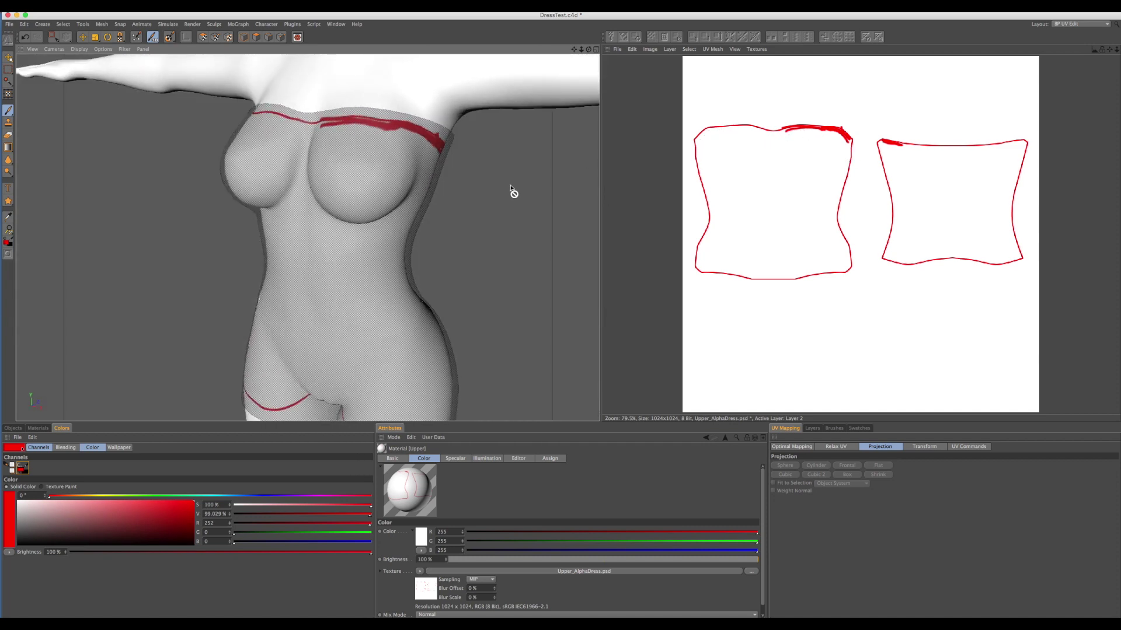
Activate the Lower material for painting and brush red strokes on the body around the alpha outline at the crotch and inner thigh.
scroll(508, 198, down, 2)
drag(500, 213, 425, 144)
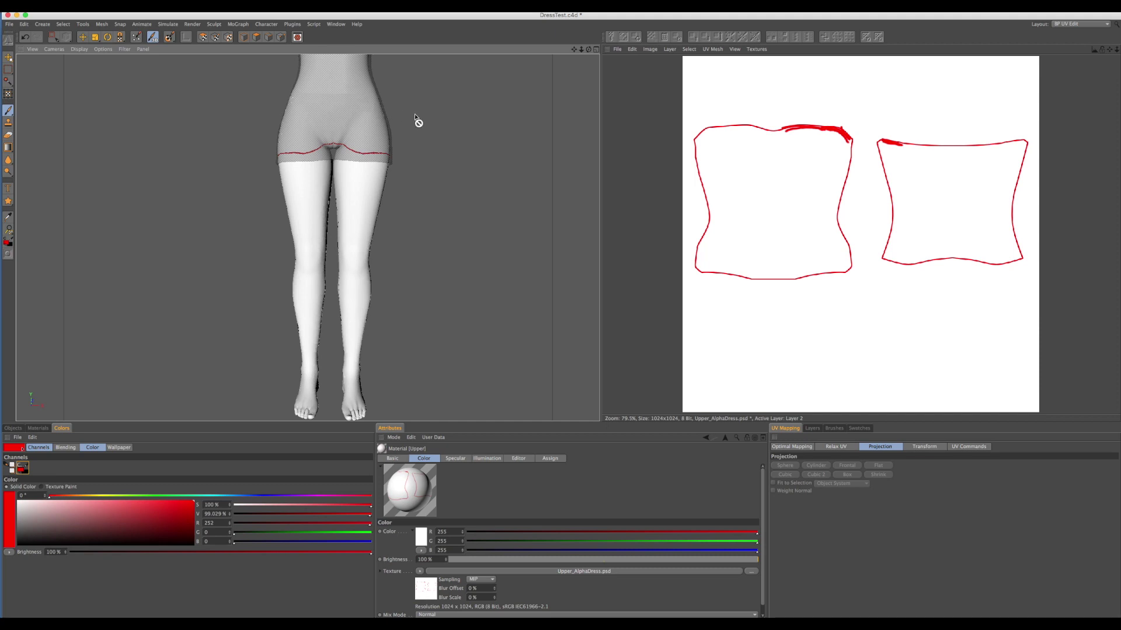
drag(416, 117, 392, 310)
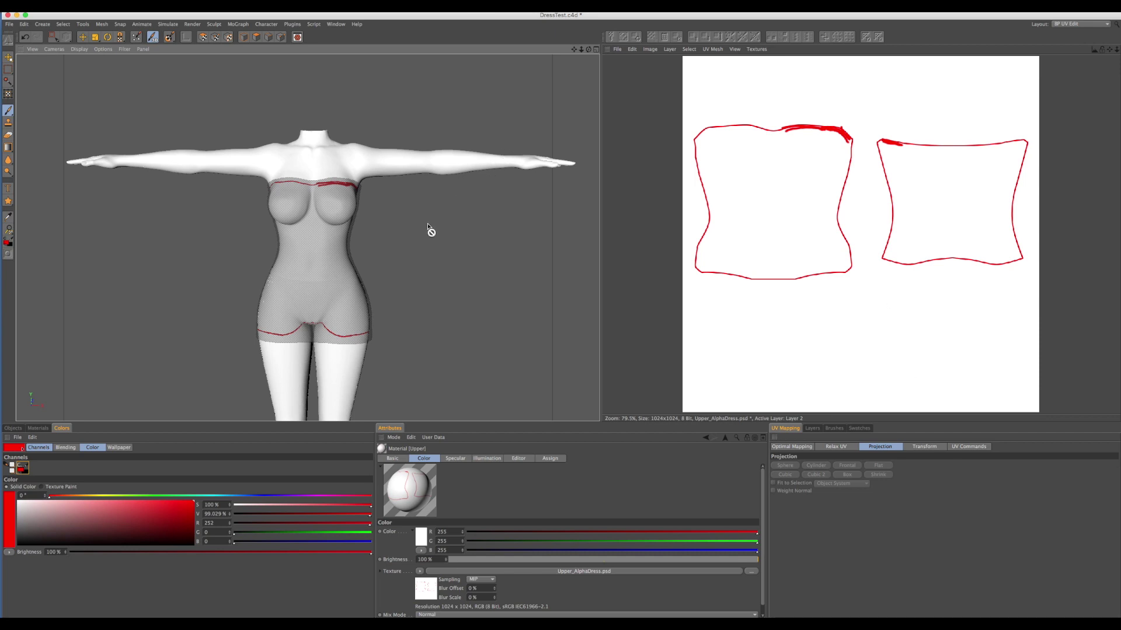
drag(430, 230, 450, 218)
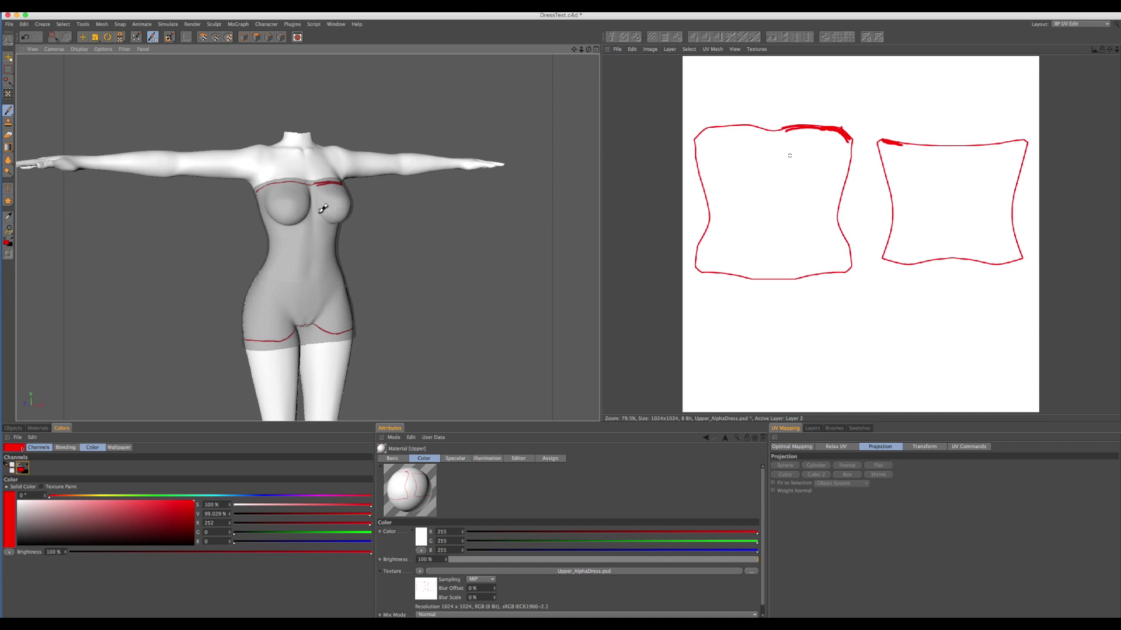
drag(265, 256, 227, 265)
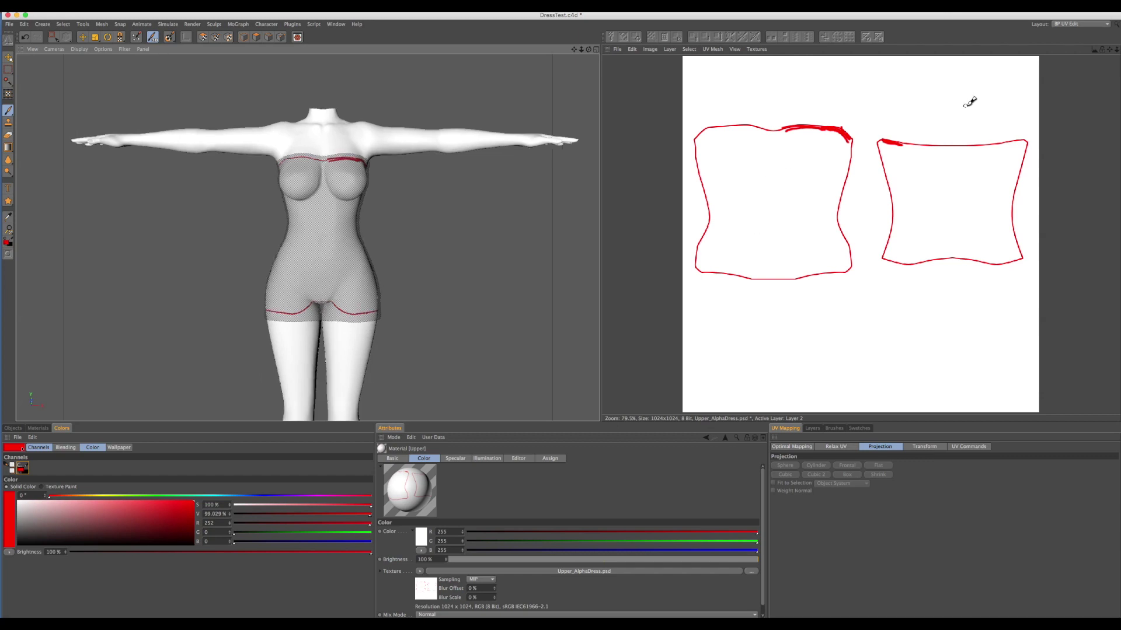
click(39, 429)
click(18, 484)
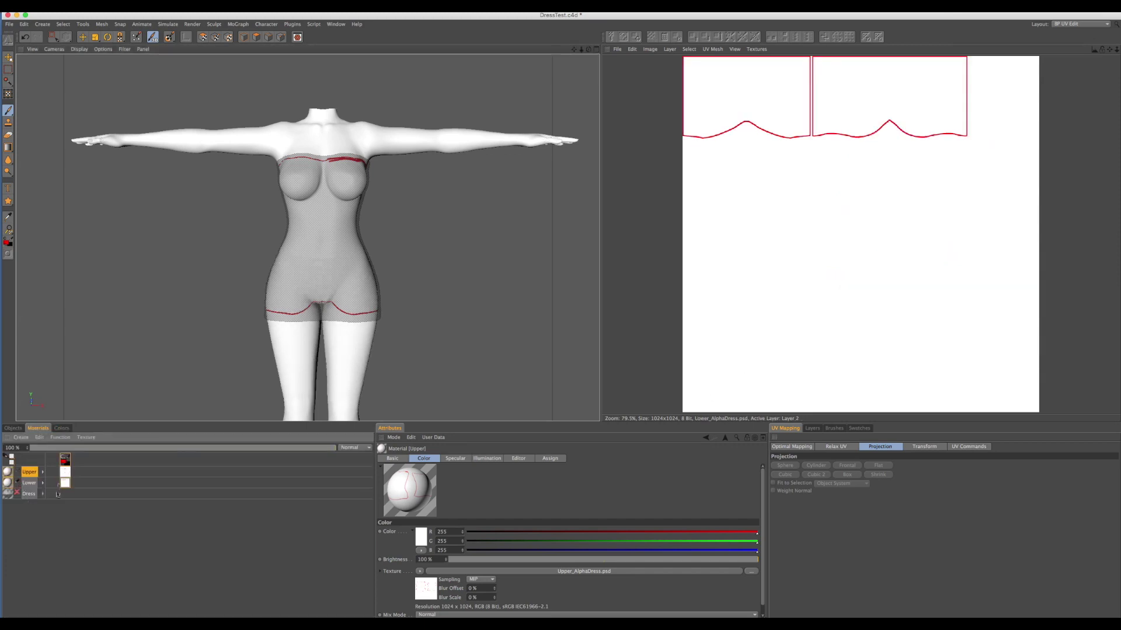
click(340, 302)
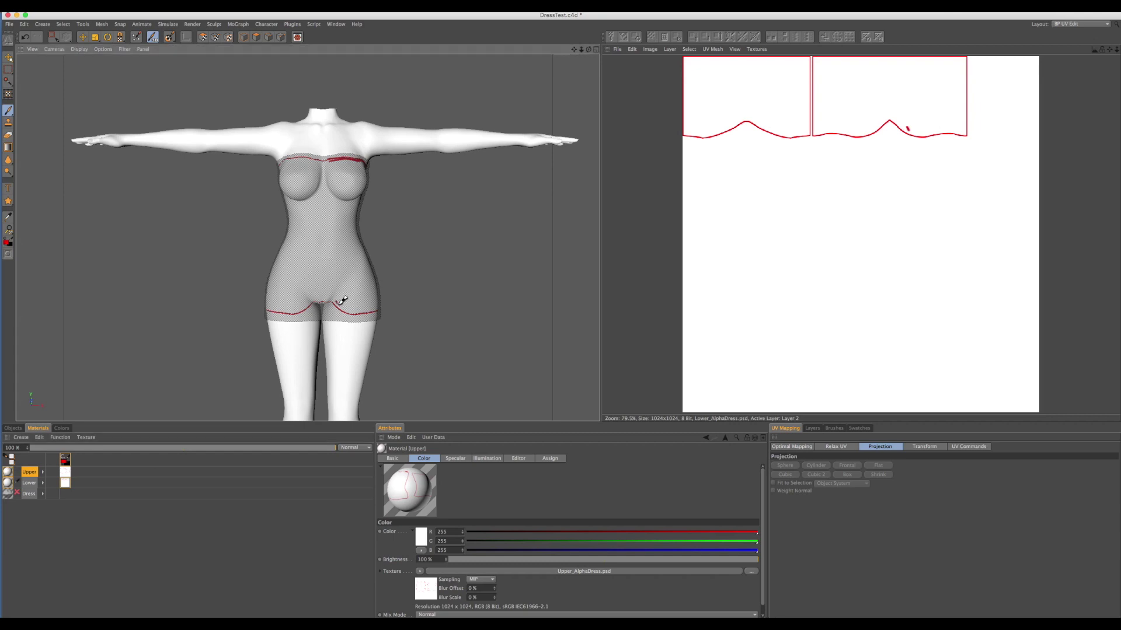
mouse_move(341, 300)
mouse_down()
mouse_move(357, 307)
mouse_move(325, 308)
mouse_move(395, 294)
mouse_up()
Switch to Photoshop CC and review the Dress AO texture and the PSD and PNG versions of the upper and lower alpha textures.
mouse_move(8, 275)
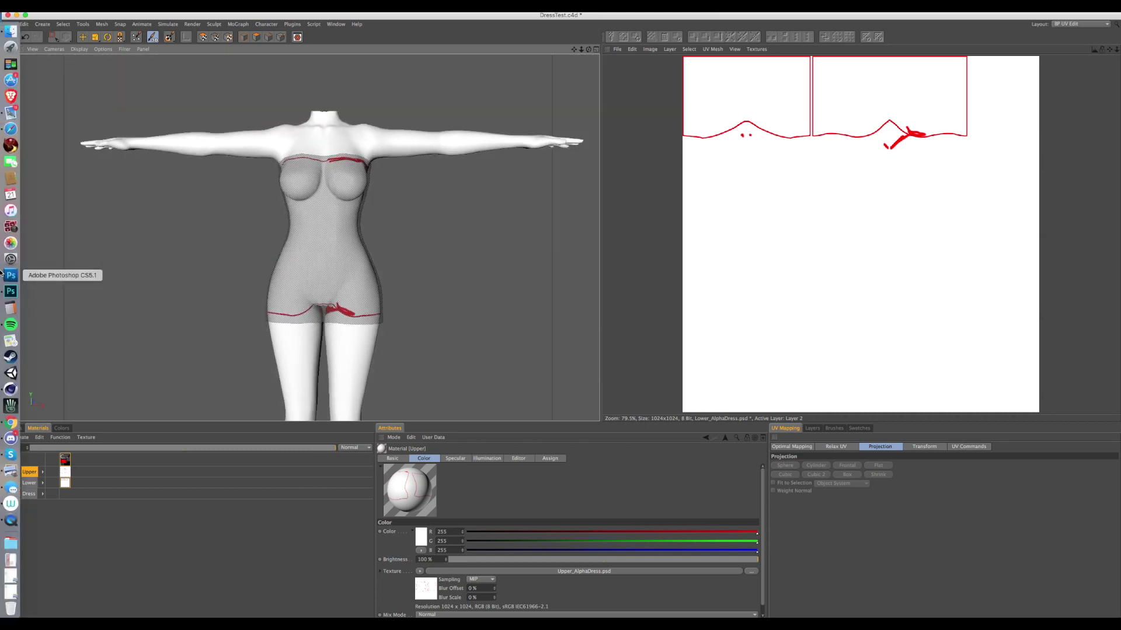
click(9, 291)
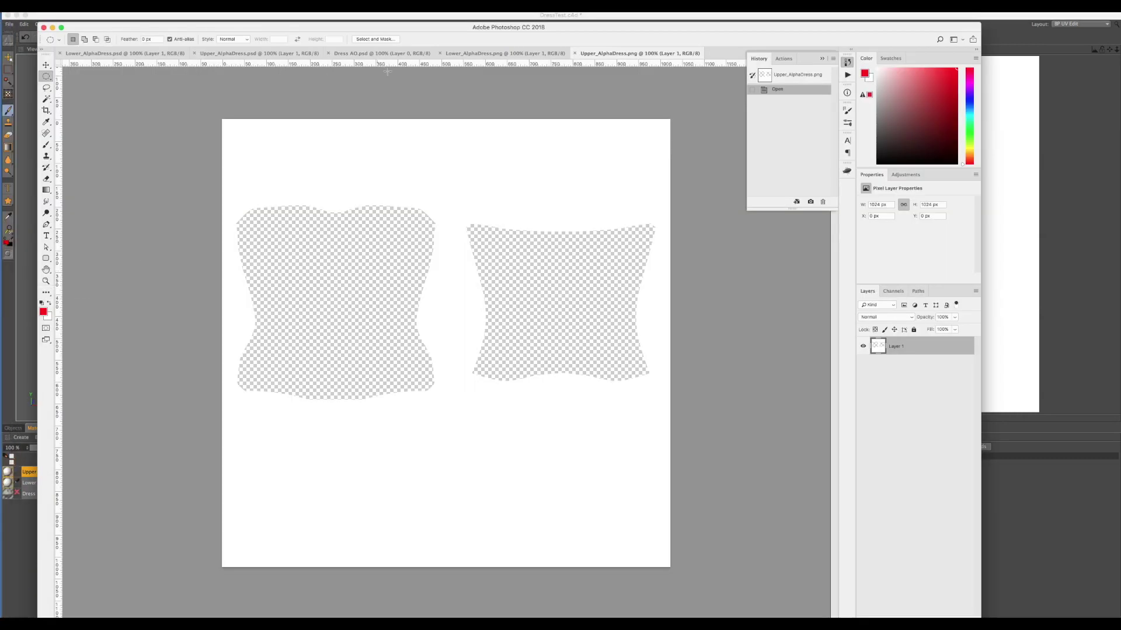
click(362, 53)
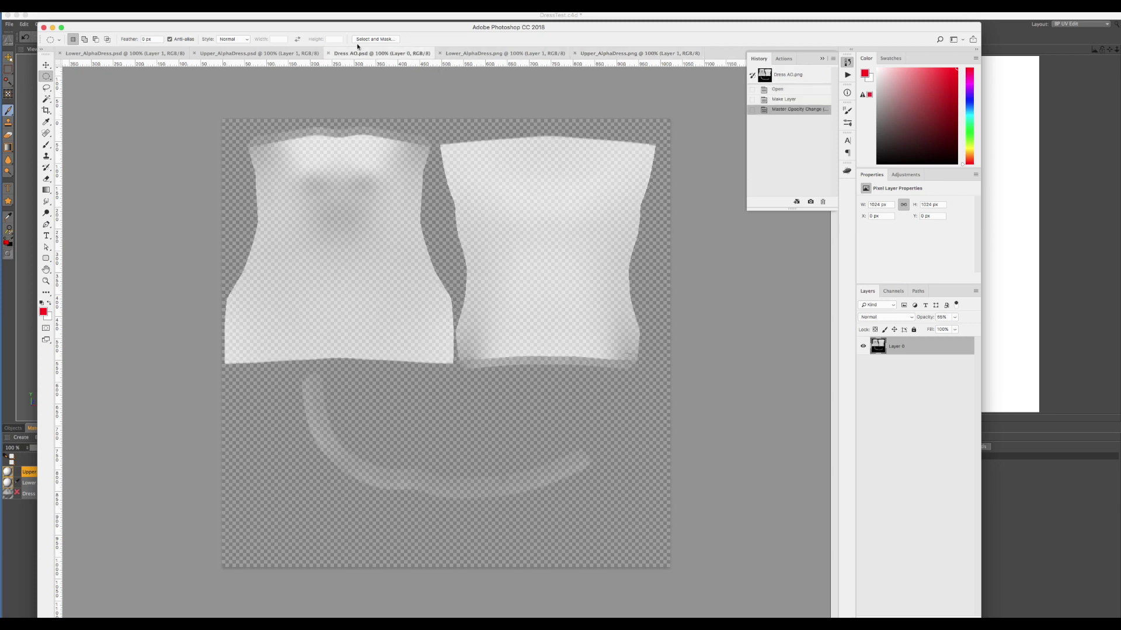
click(297, 54)
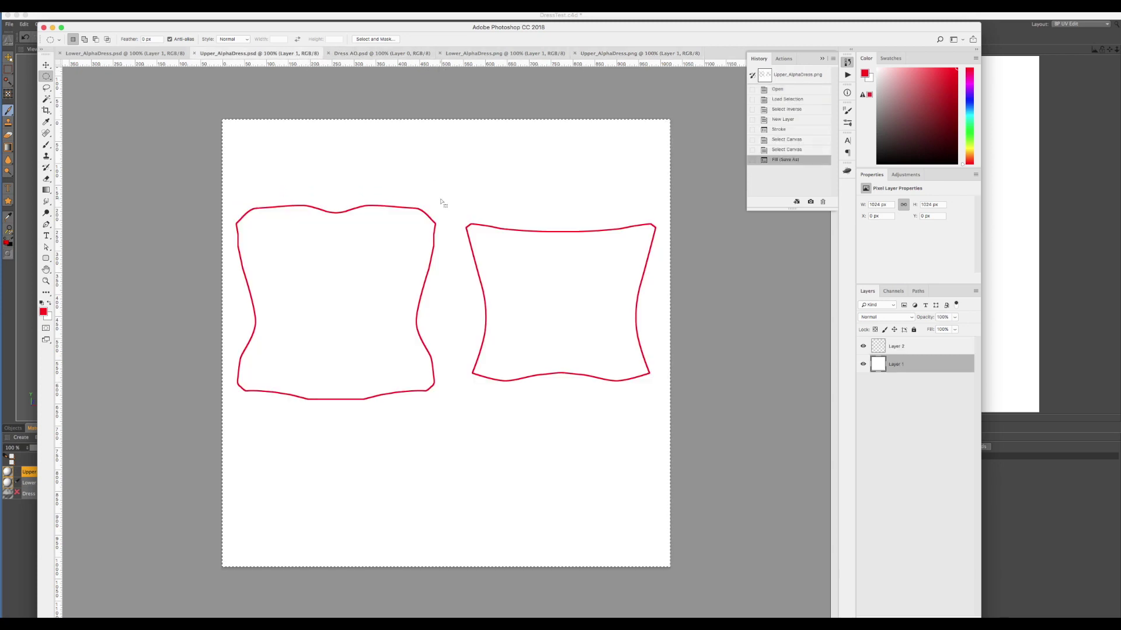
click(164, 54)
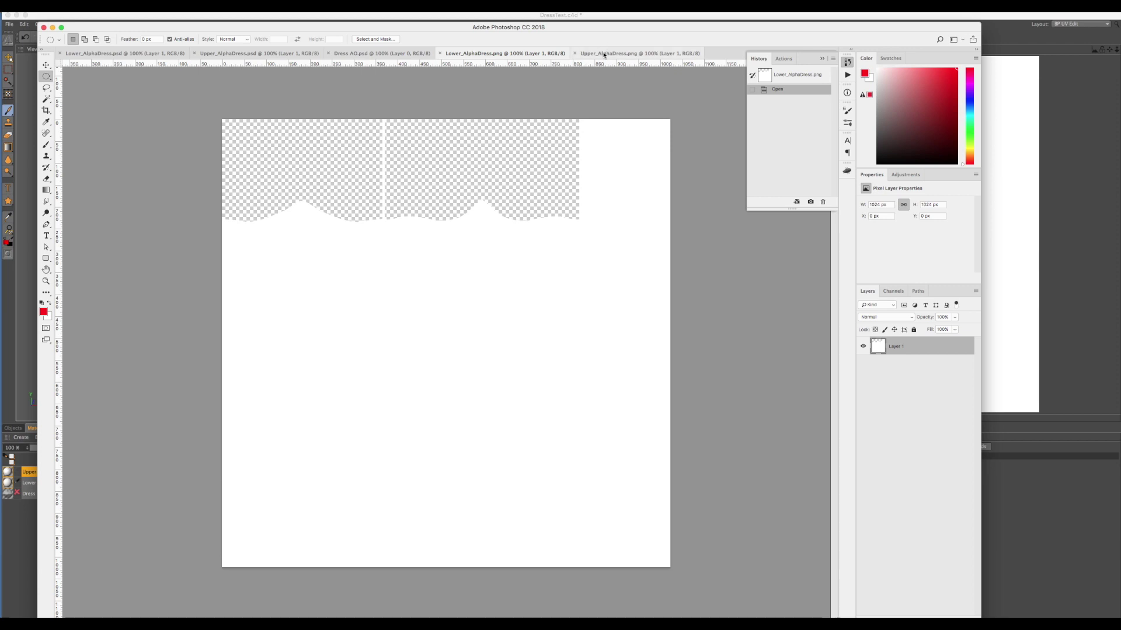
click(604, 54)
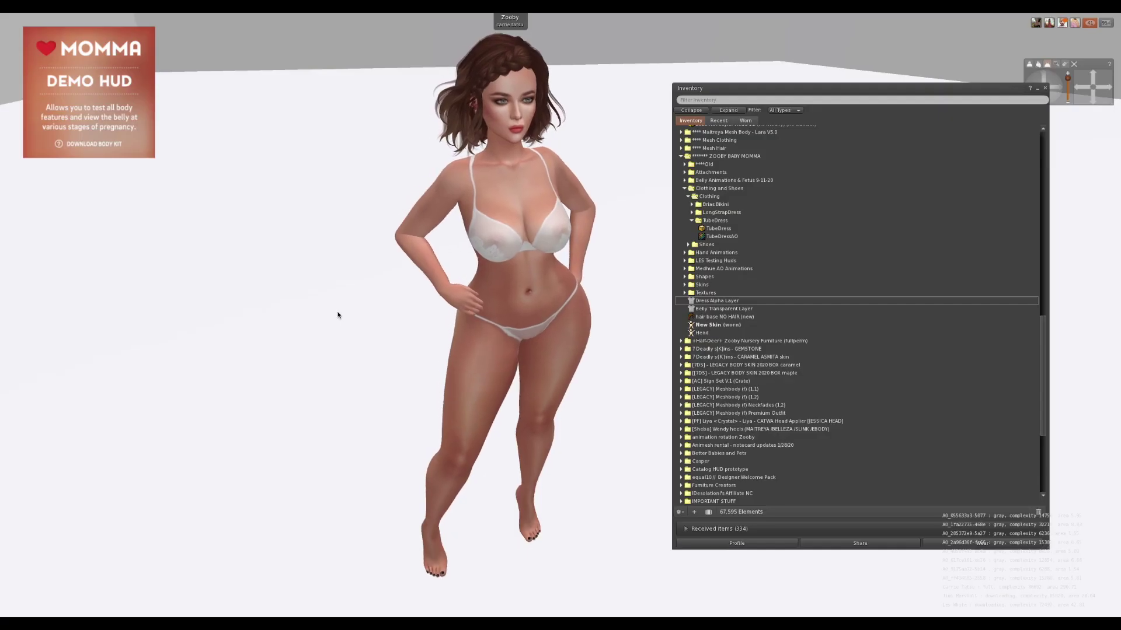
In Second Life, bulk upload Lower_AlphaDress.png and Upper_AlphaDress.png from the SimpleDress folder.
drag(547, 297, 556, 353)
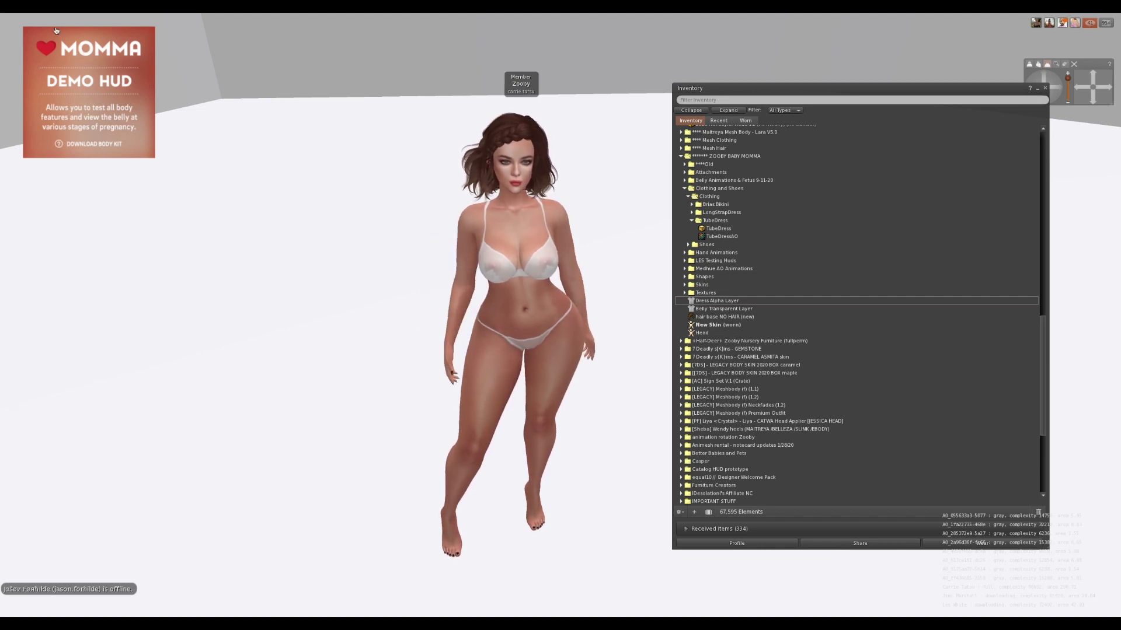
click(60, 4)
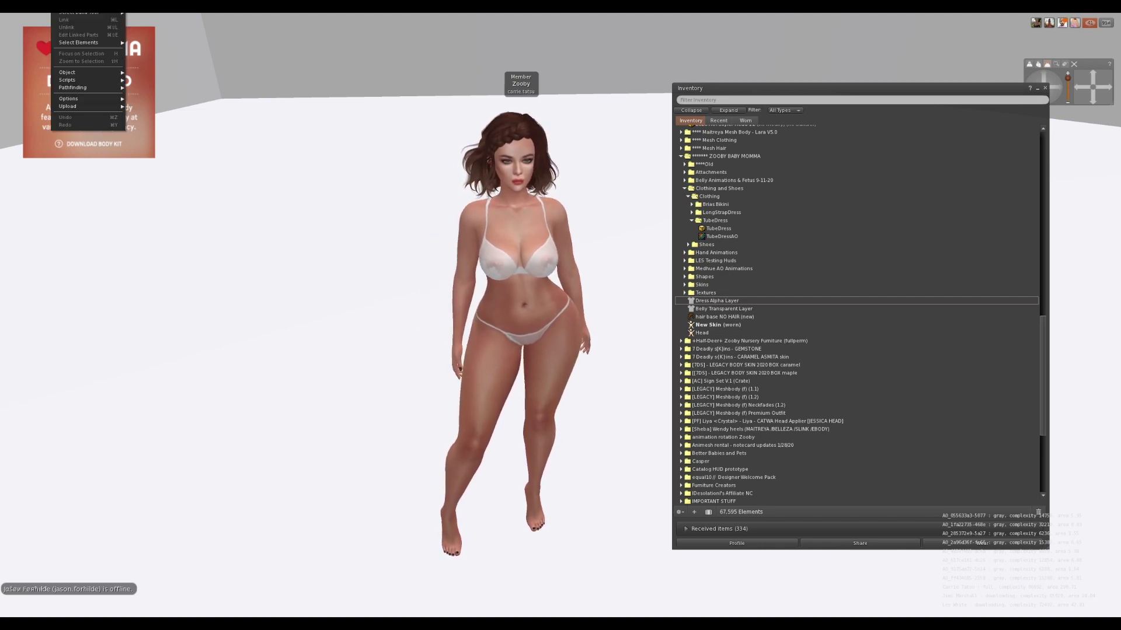
mouse_move(69, 112)
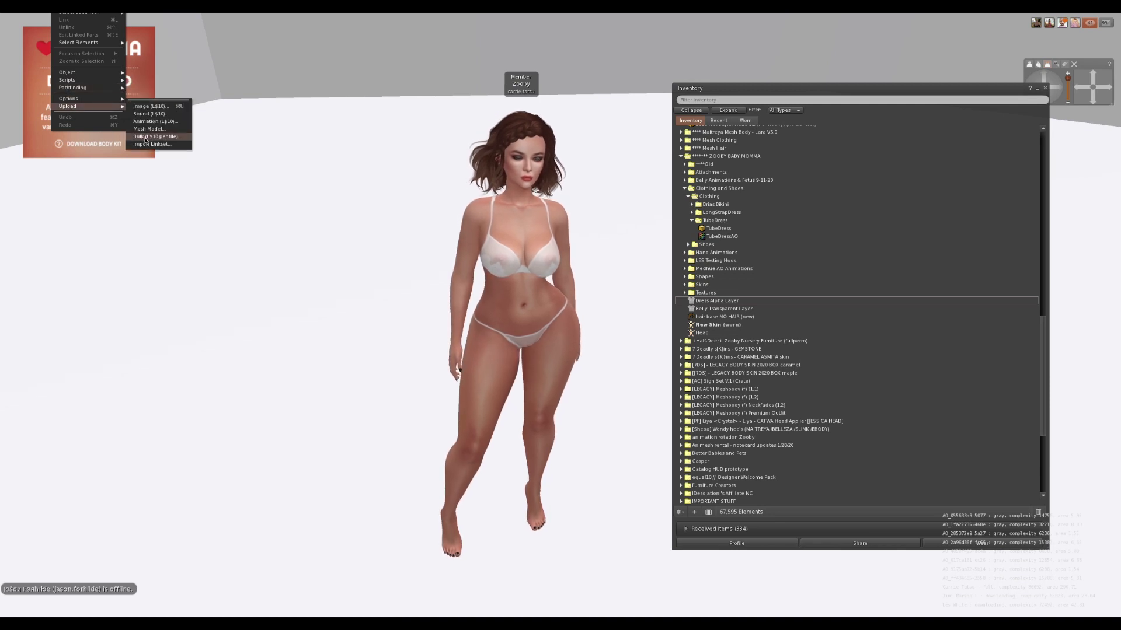
click(147, 136)
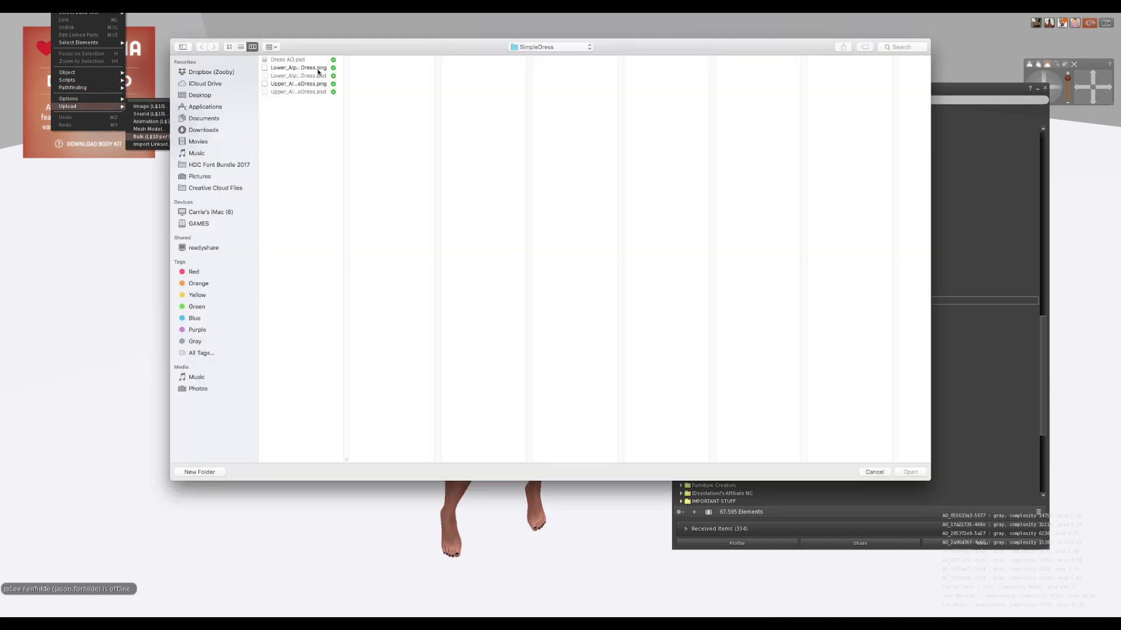
click(318, 68)
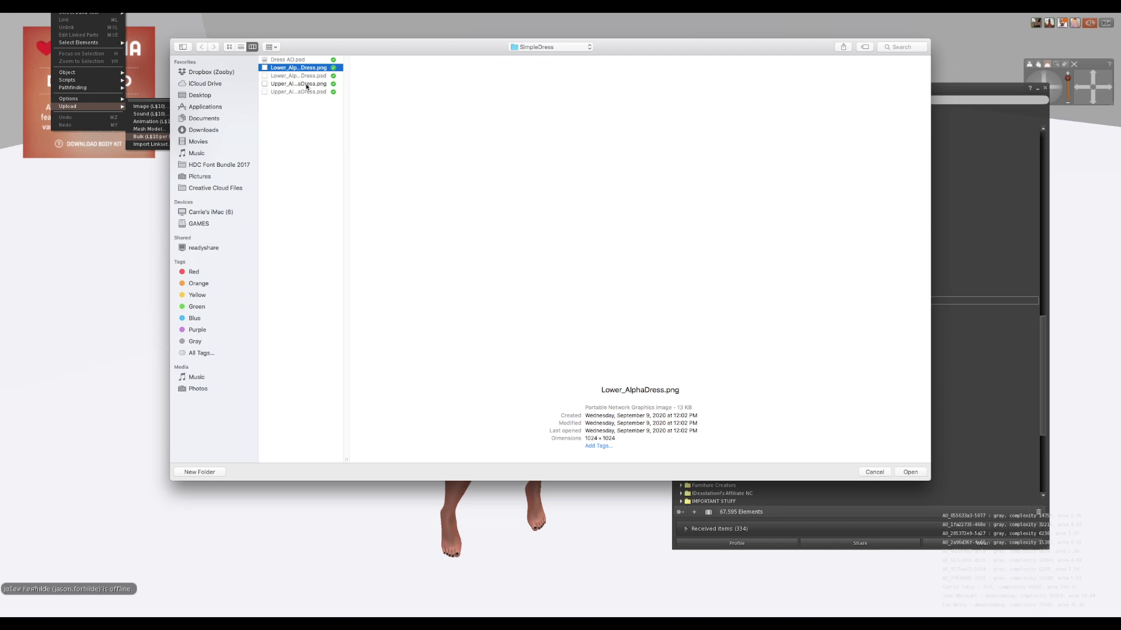
super+click(307, 84)
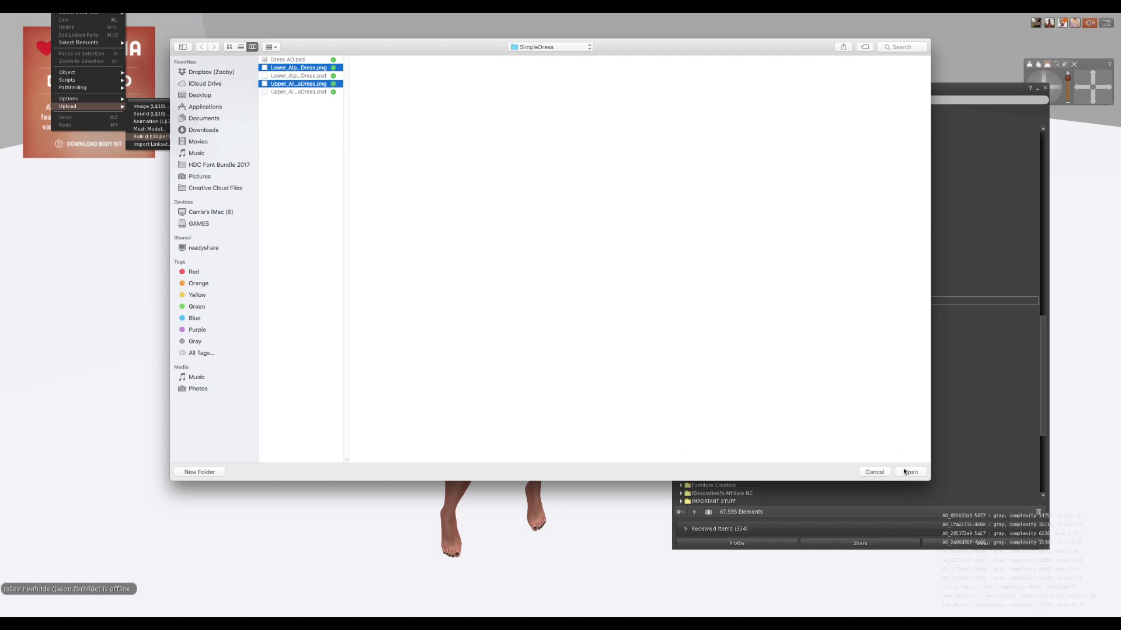
click(908, 472)
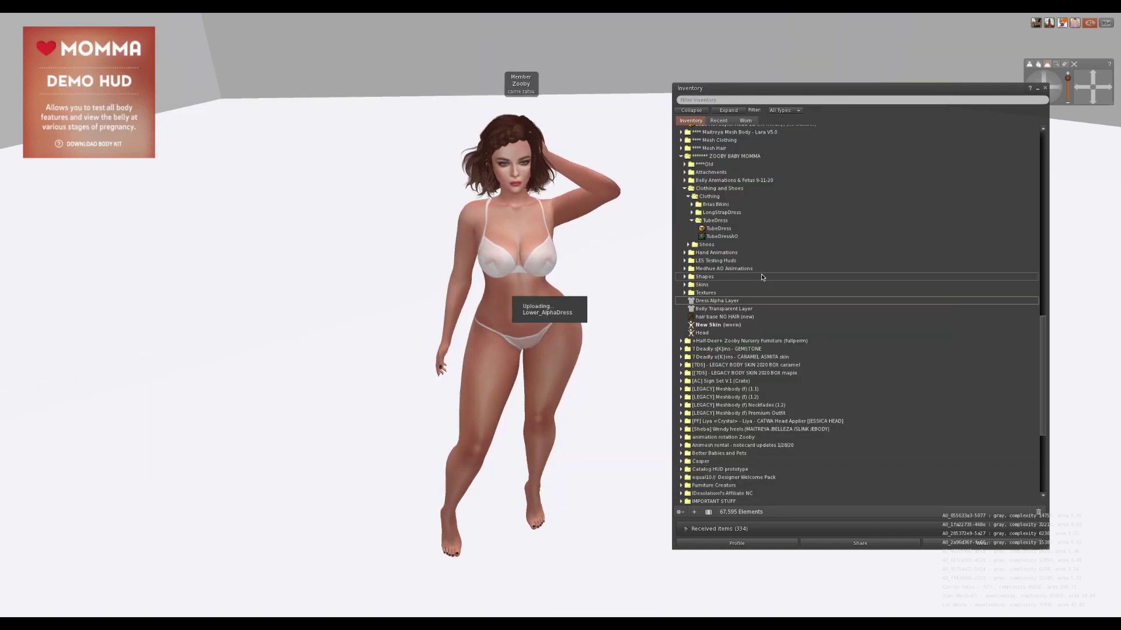
Collapse the Textures folder in the inventory and create a new alpha mask clothing item in the ZOOBY BABY MOMMA folder.
scroll(715, 233, up, 10)
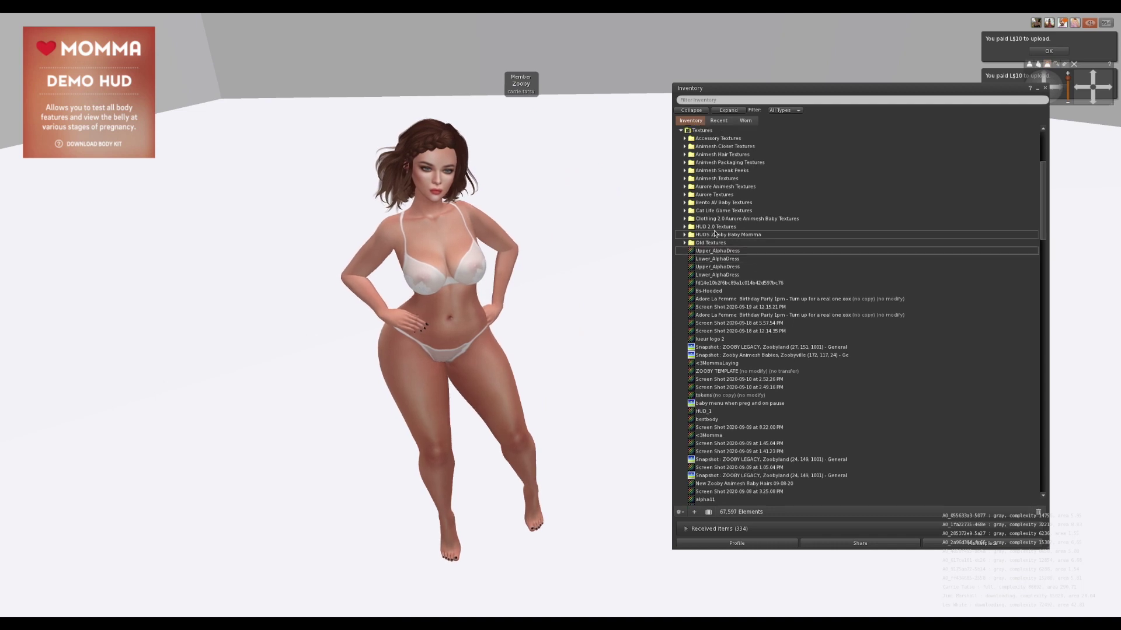
click(681, 166)
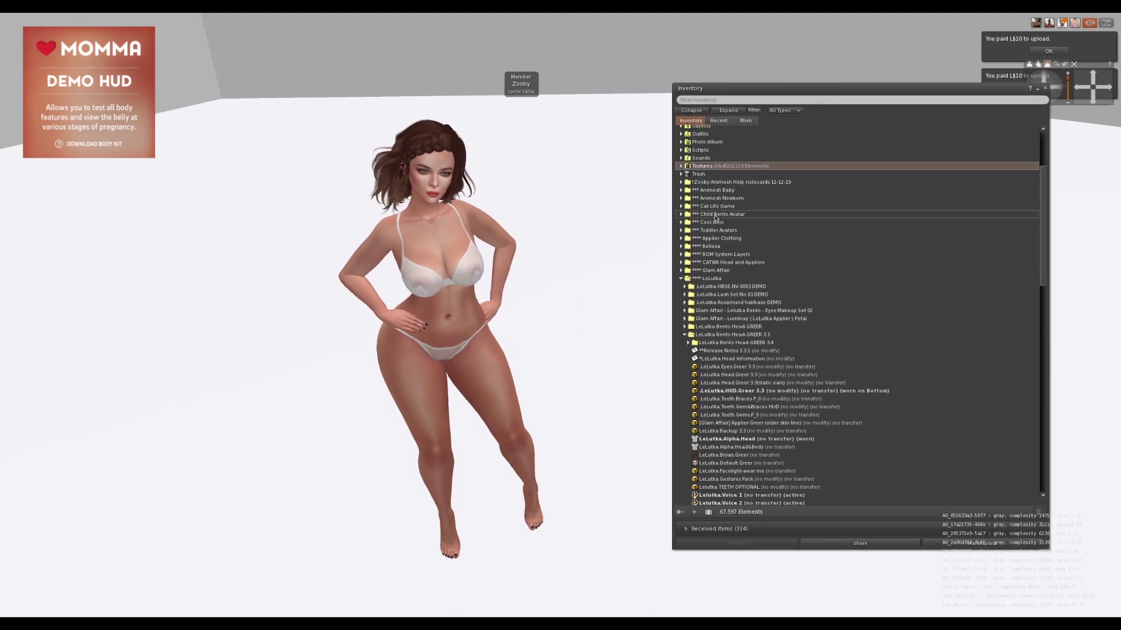
scroll(716, 223, down, 8)
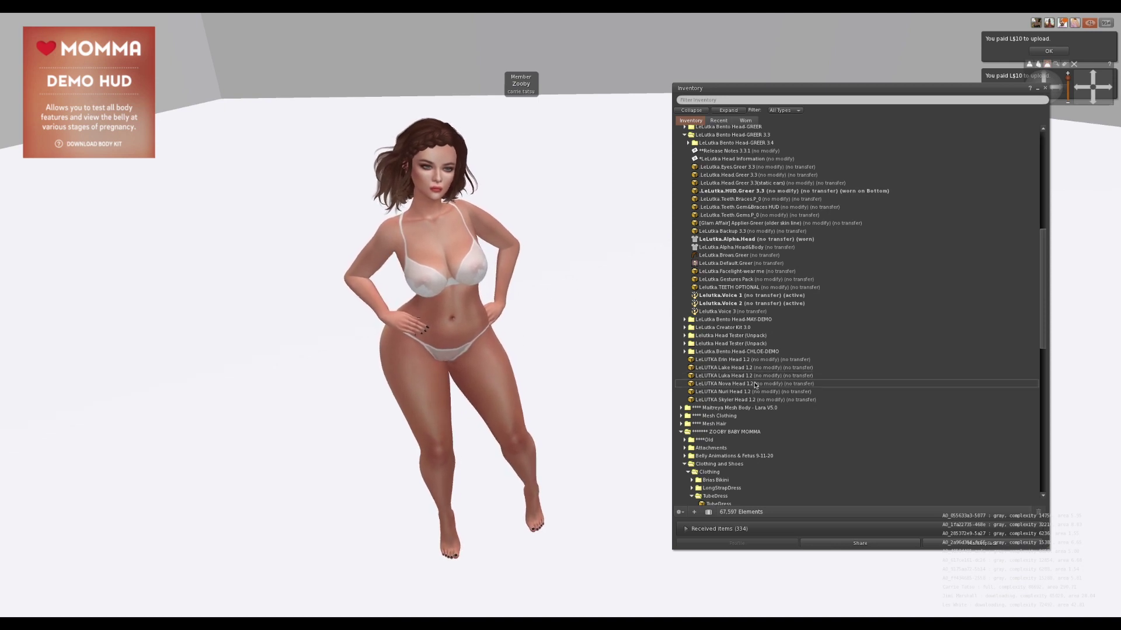
scroll(754, 380, down, 9)
scroll(730, 373, down, 1)
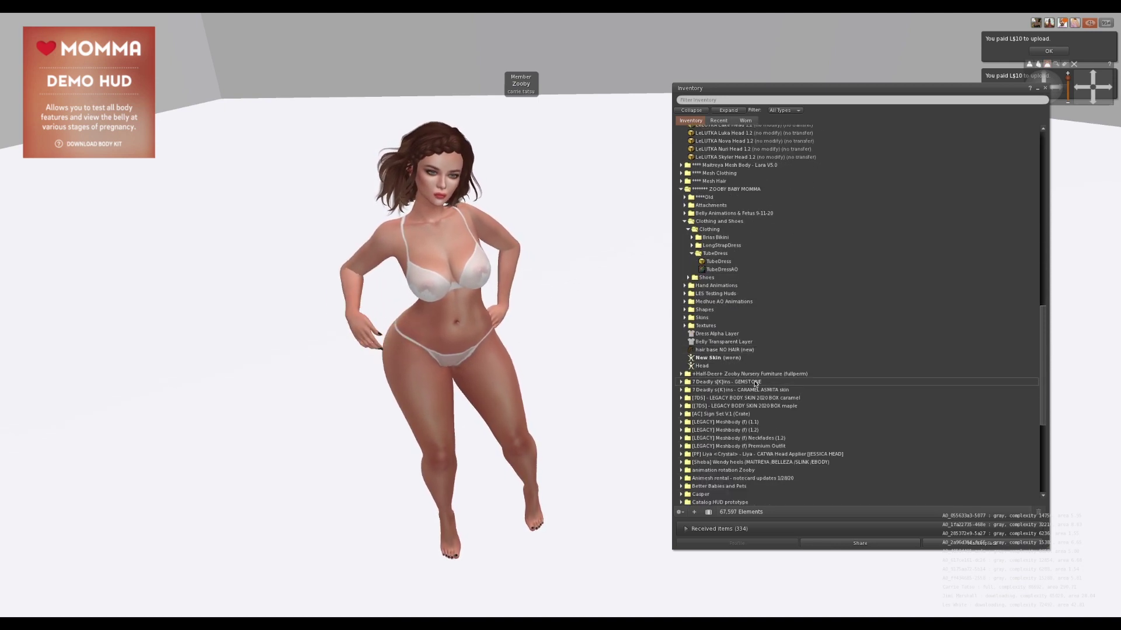
right_click(714, 189)
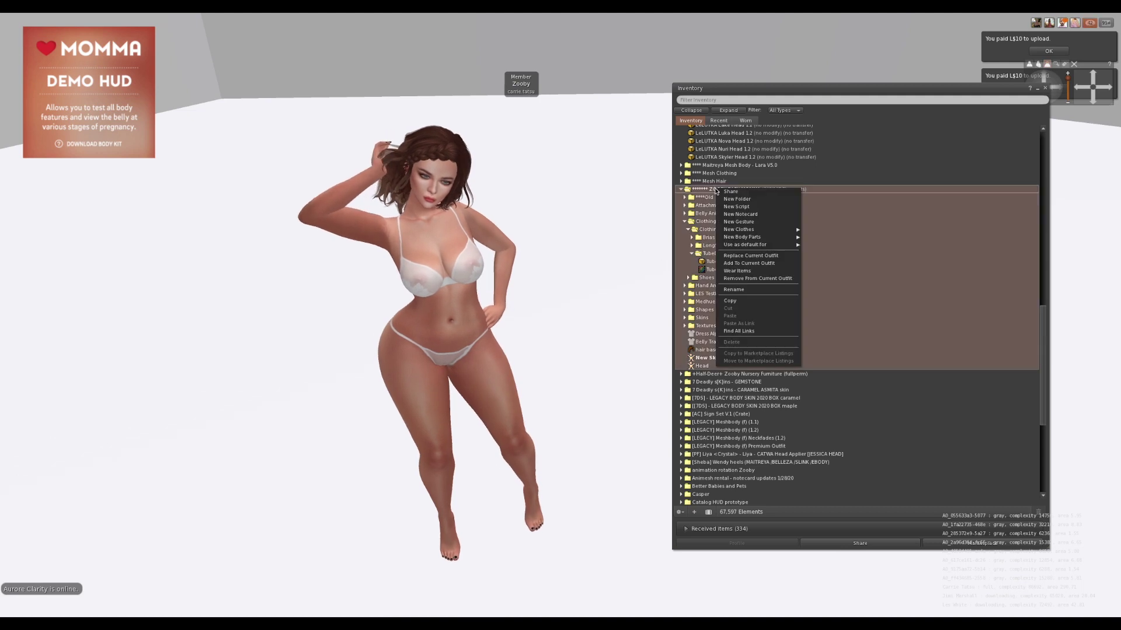
mouse_move(727, 232)
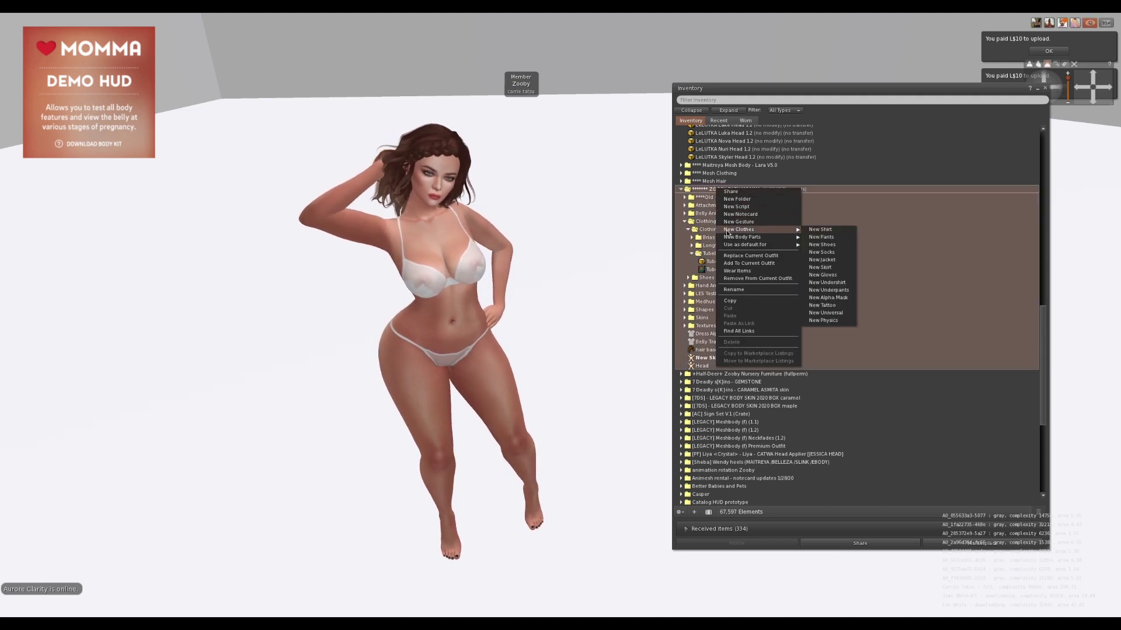
click(819, 299)
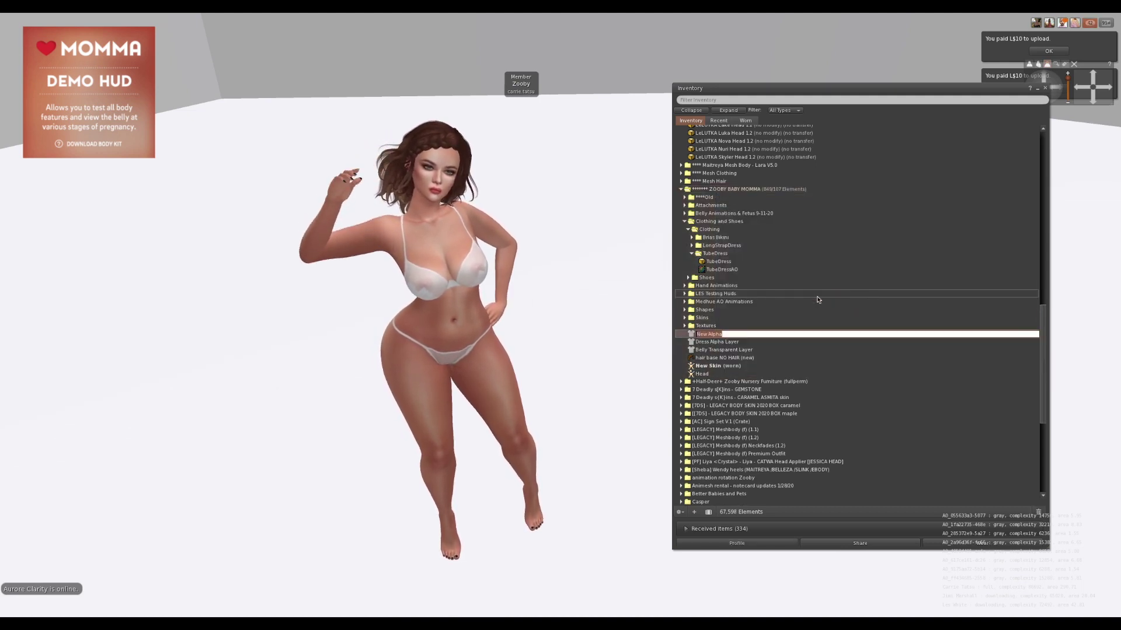
click(737, 349)
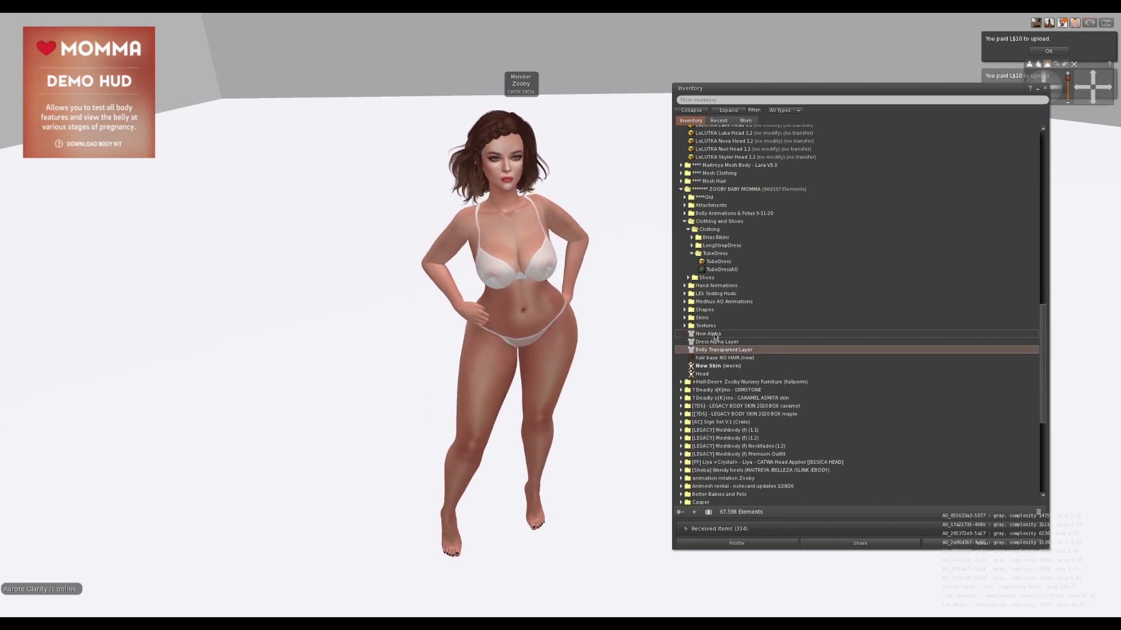
Wear the New Alpha item on the avatar and open it for editing.
click(715, 335)
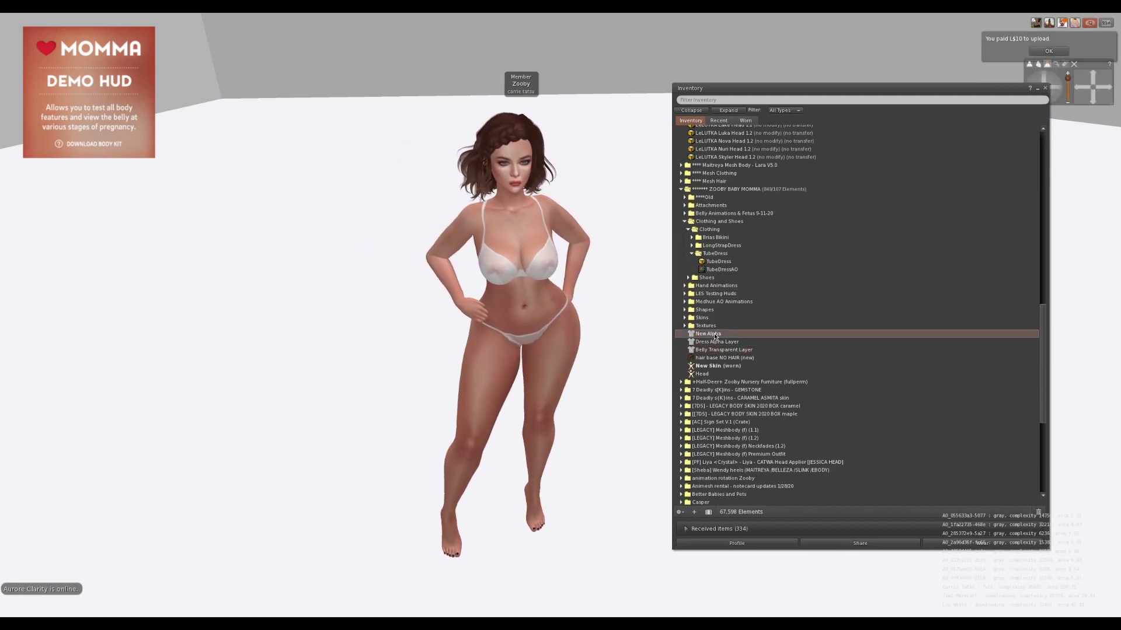
right_click(716, 336)
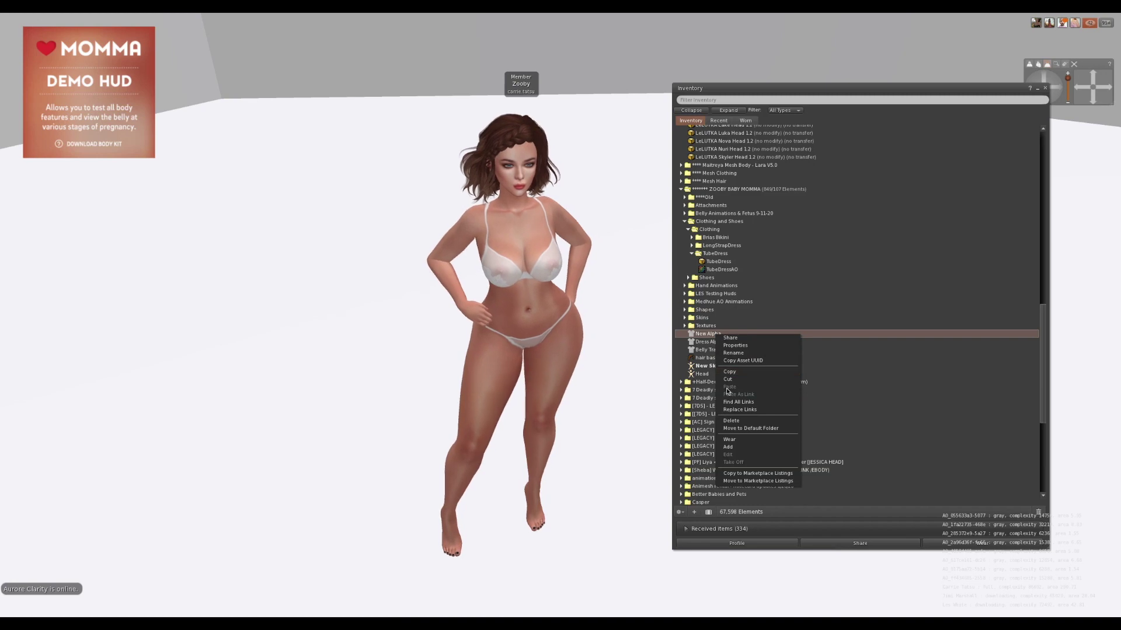
click(731, 440)
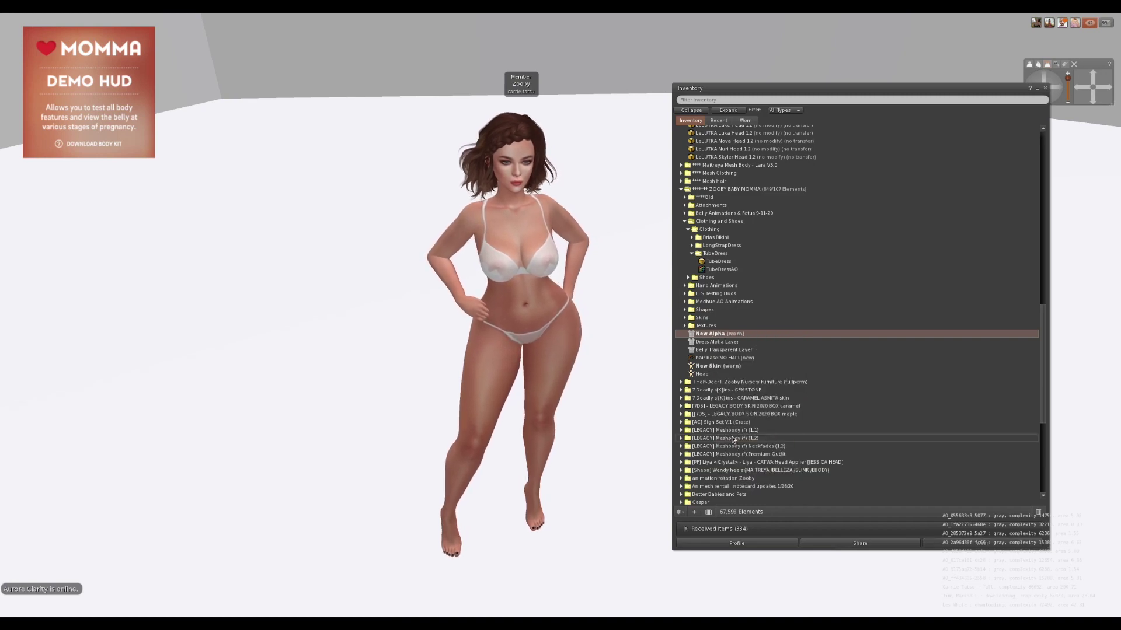
right_click(708, 338)
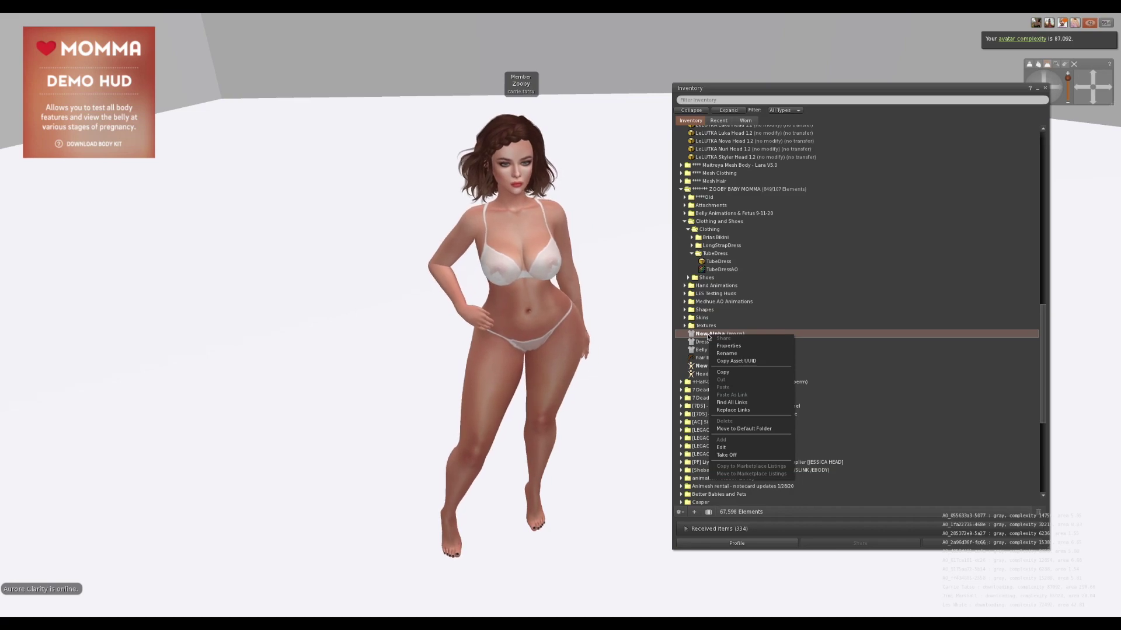
click(724, 447)
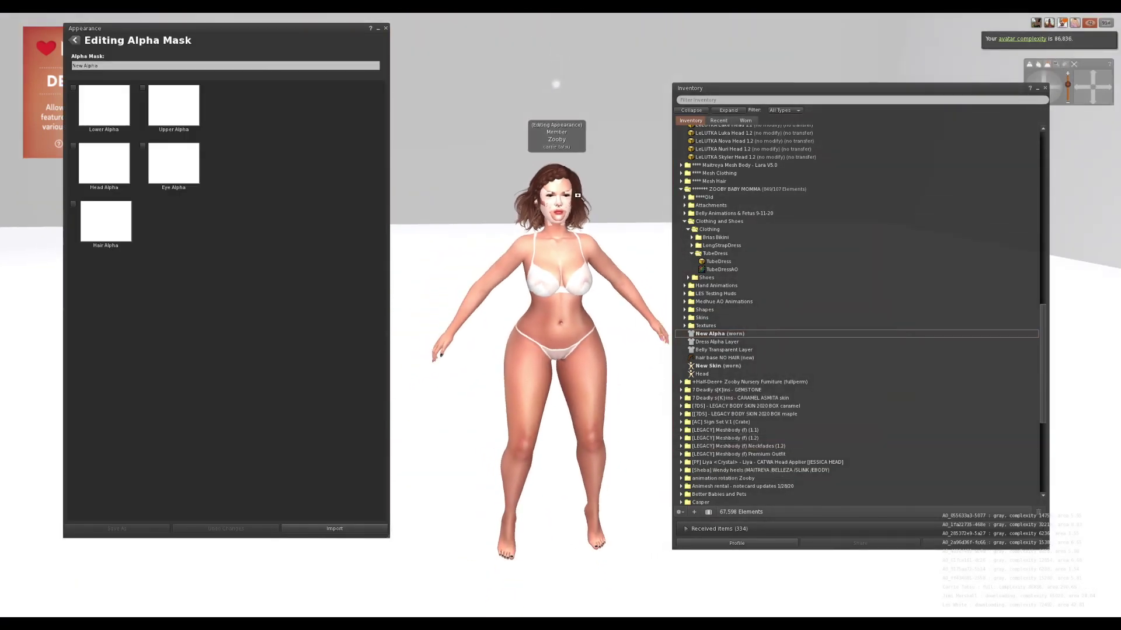
Add LeLutka.Alpha.Head to the current outfit and return to editing the New Alpha mask.
scroll(724, 243, up, 10)
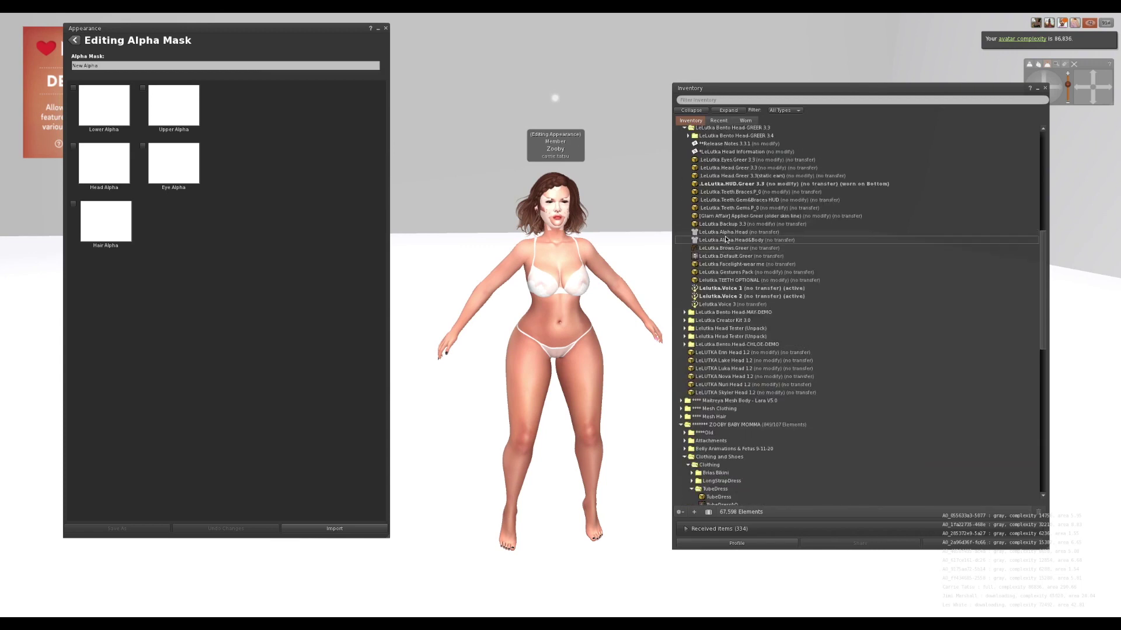
right_click(726, 234)
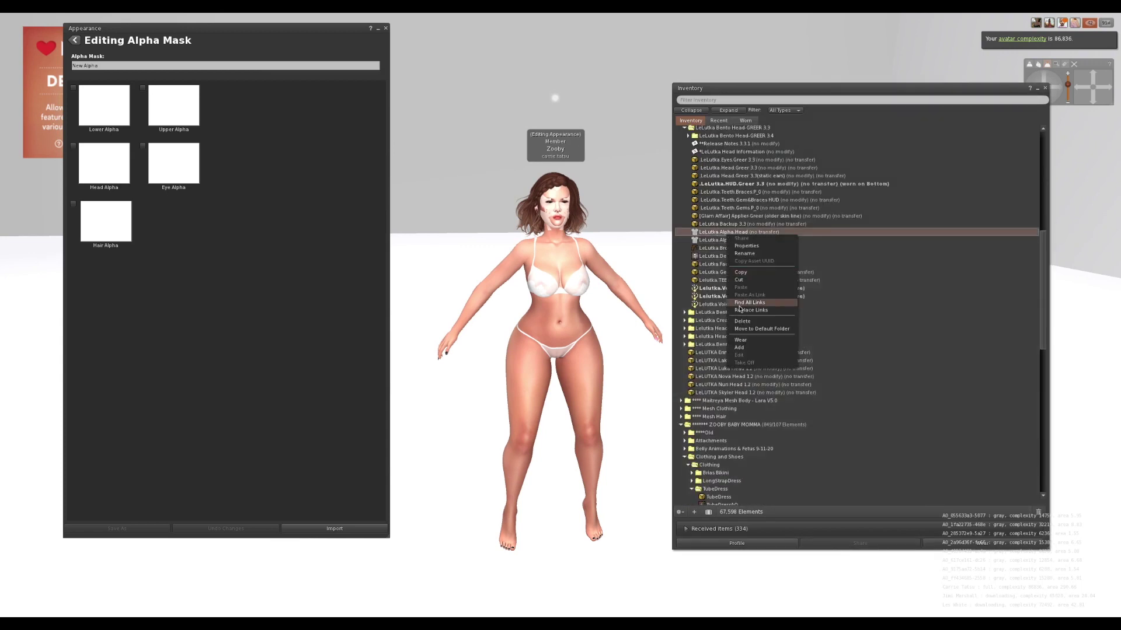
click(739, 348)
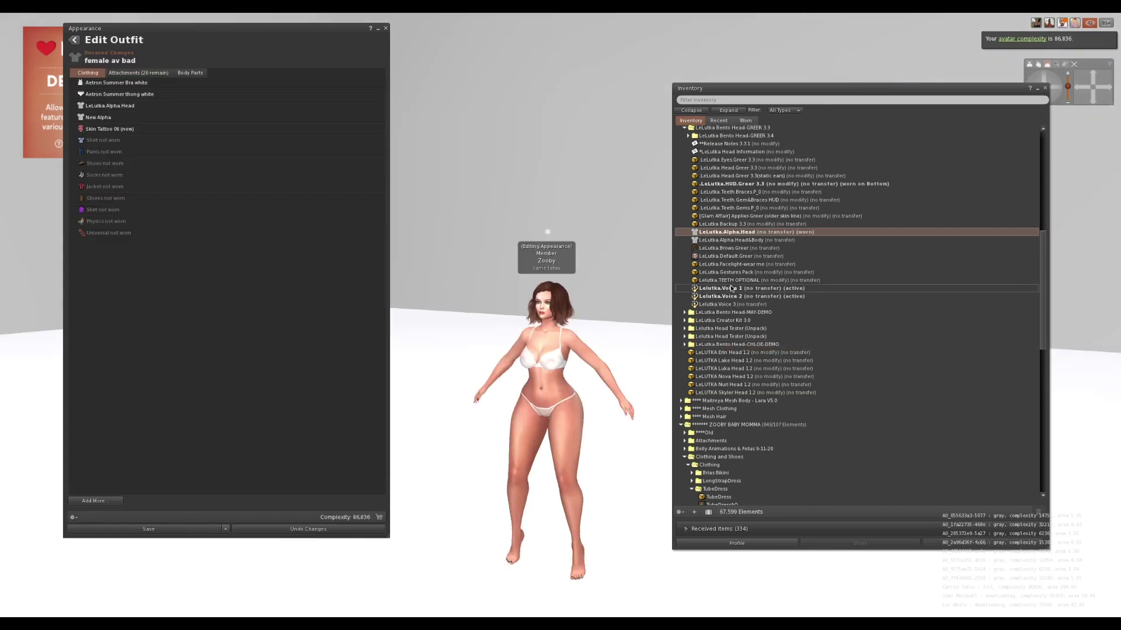
drag(552, 374, 550, 314)
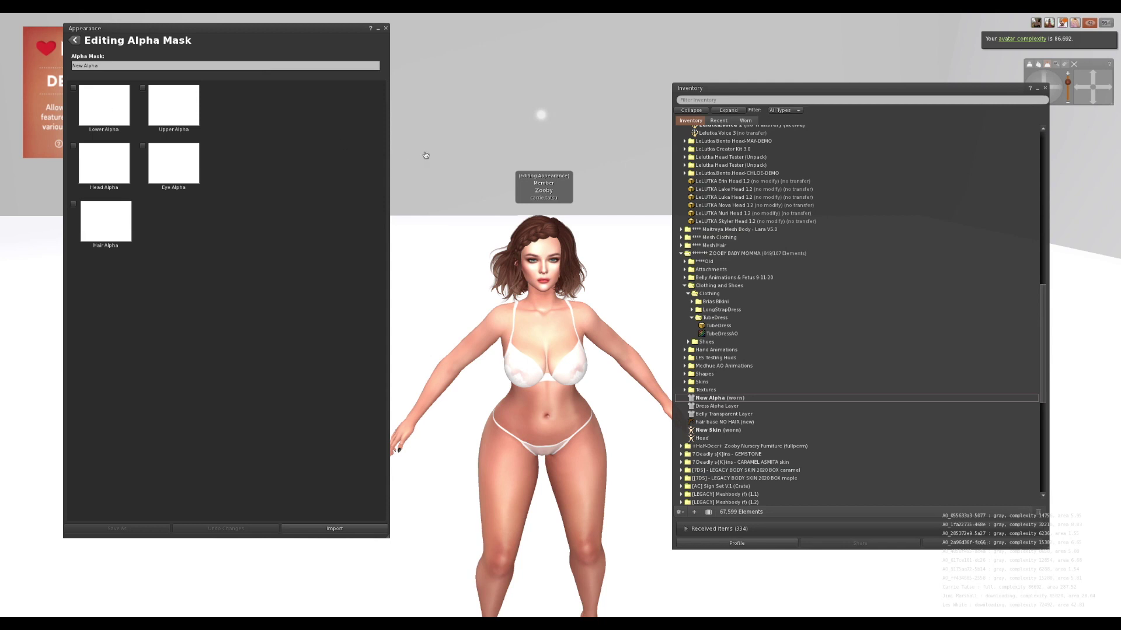
Assign the newly uploaded Lower_AlphaDress texture from the Textures folder to the mask's Lower Alpha.
scroll(493, 108, down, 2)
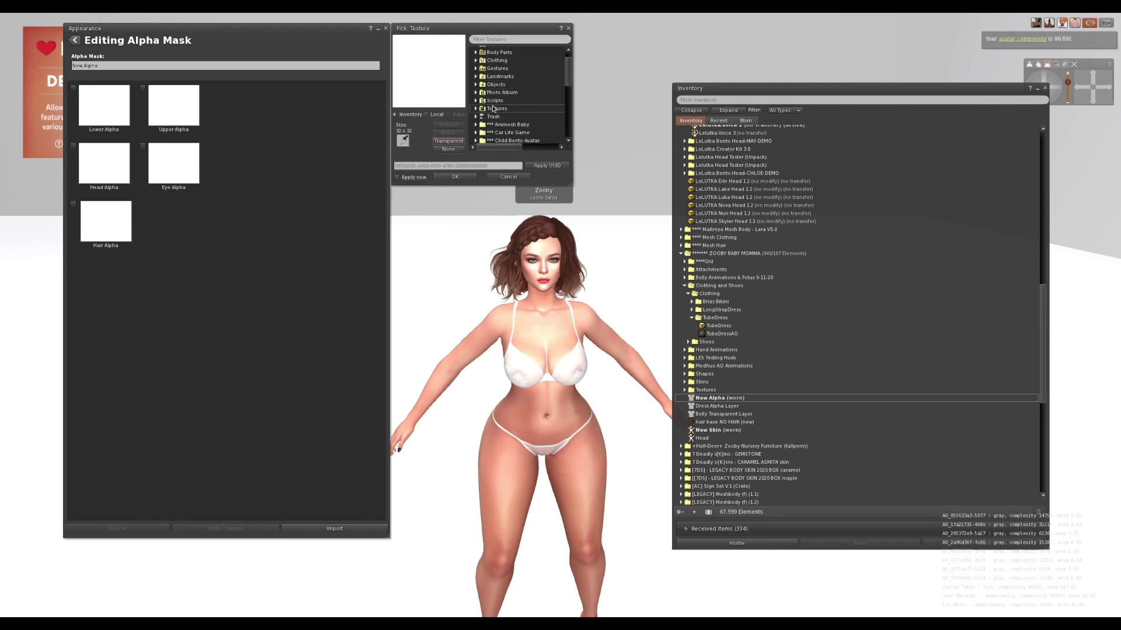
double_click(494, 108)
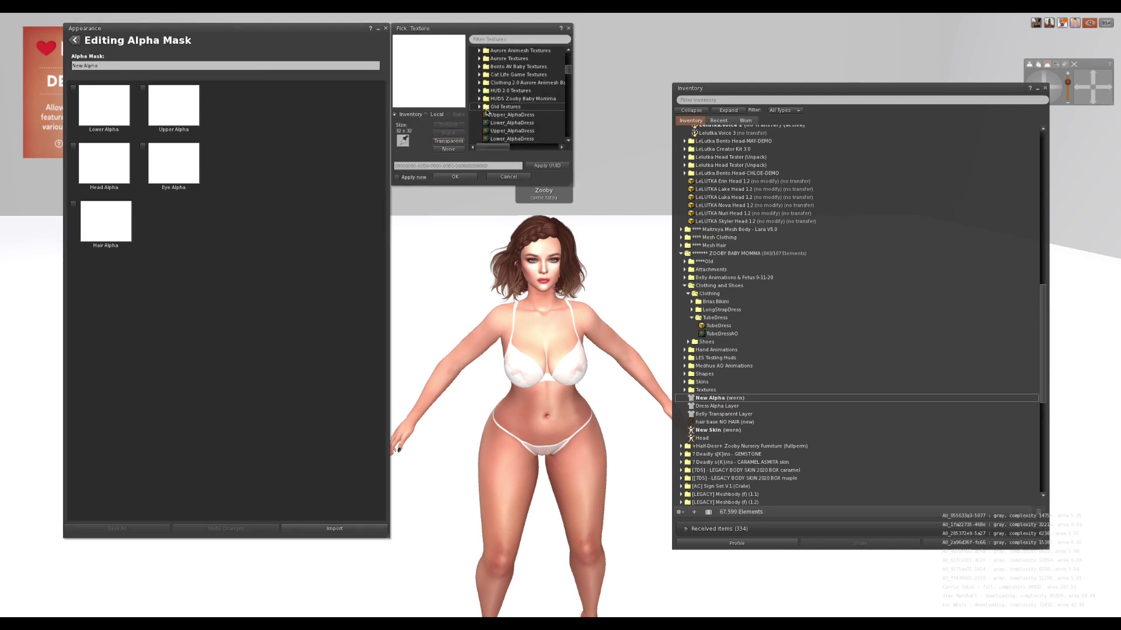
click(496, 123)
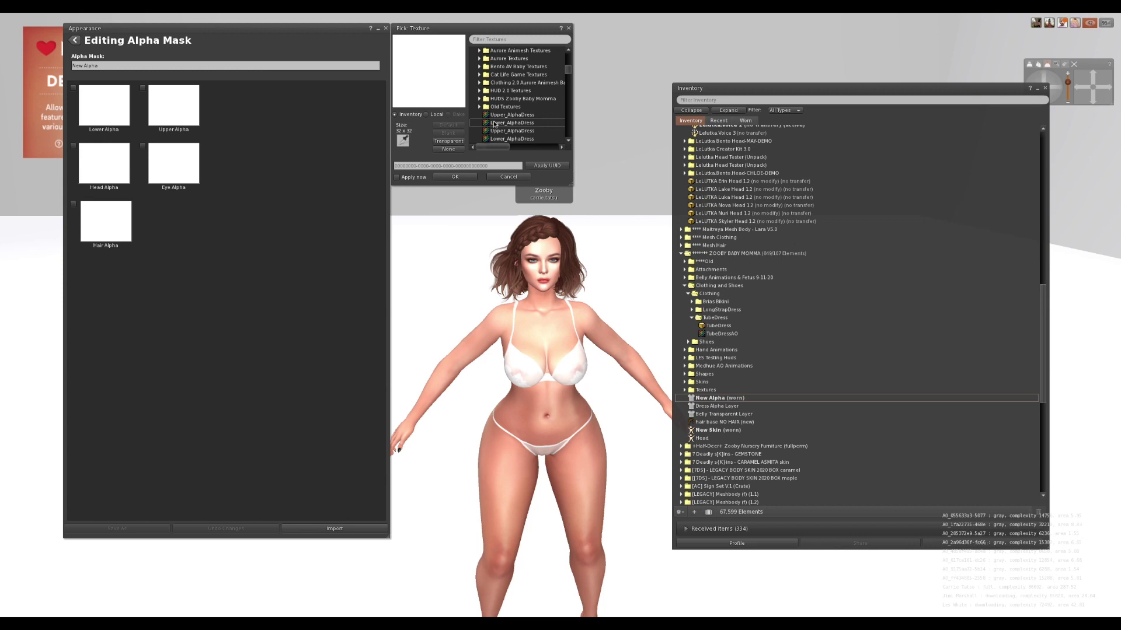
click(454, 177)
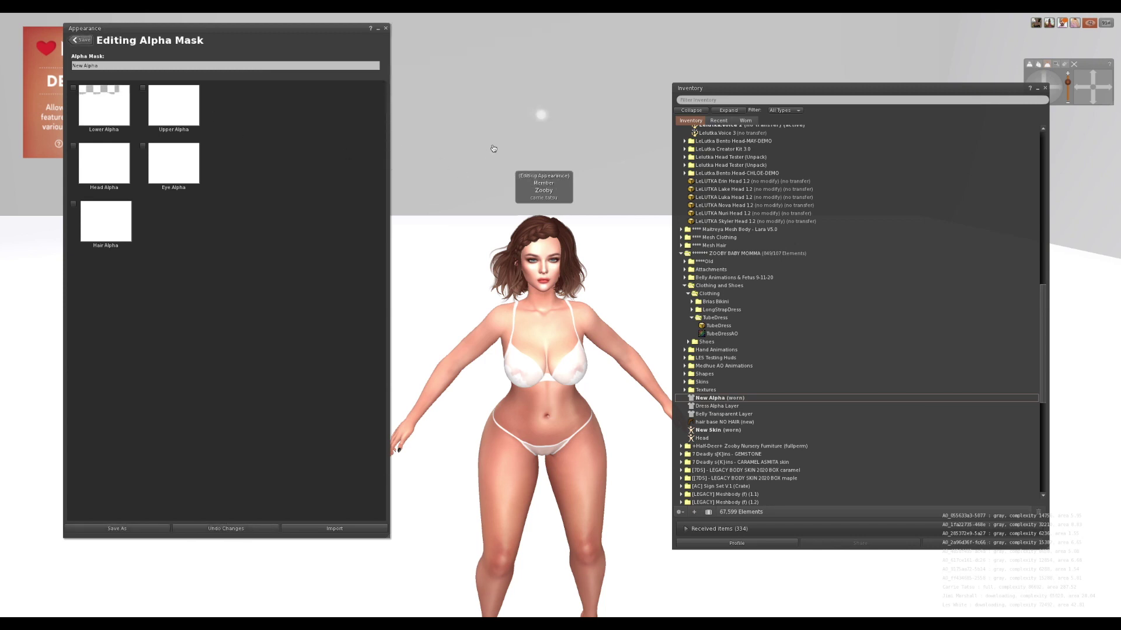
Assign the newly uploaded Upper_AlphaDress texture from the Textures folder to the mask's Upper Alpha.
scroll(496, 130, down, 3)
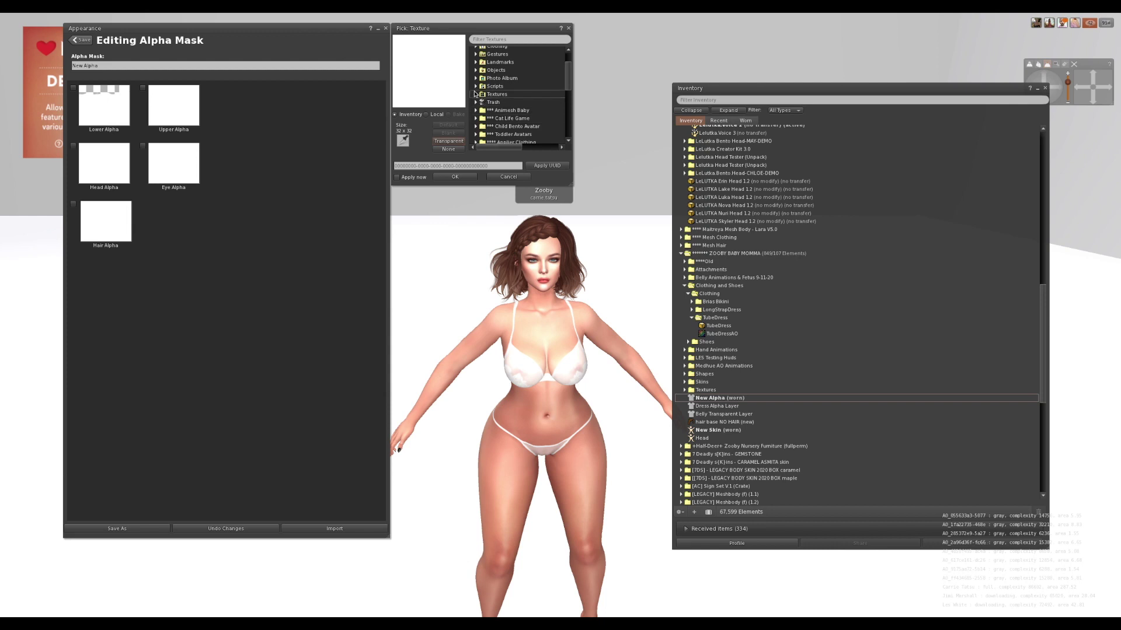
click(475, 94)
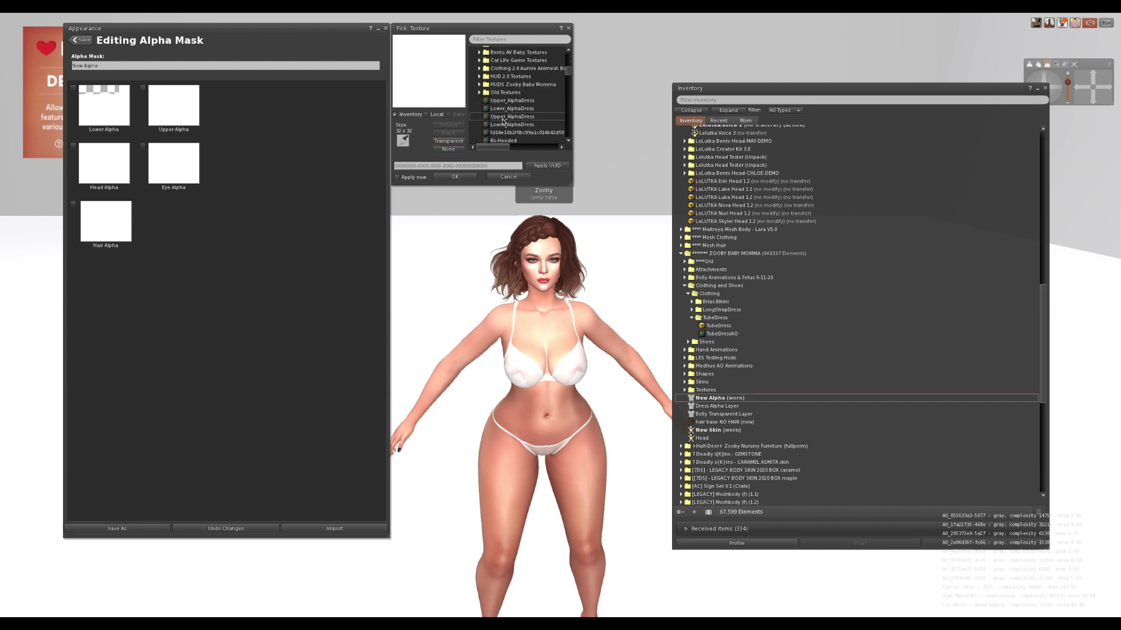
click(507, 101)
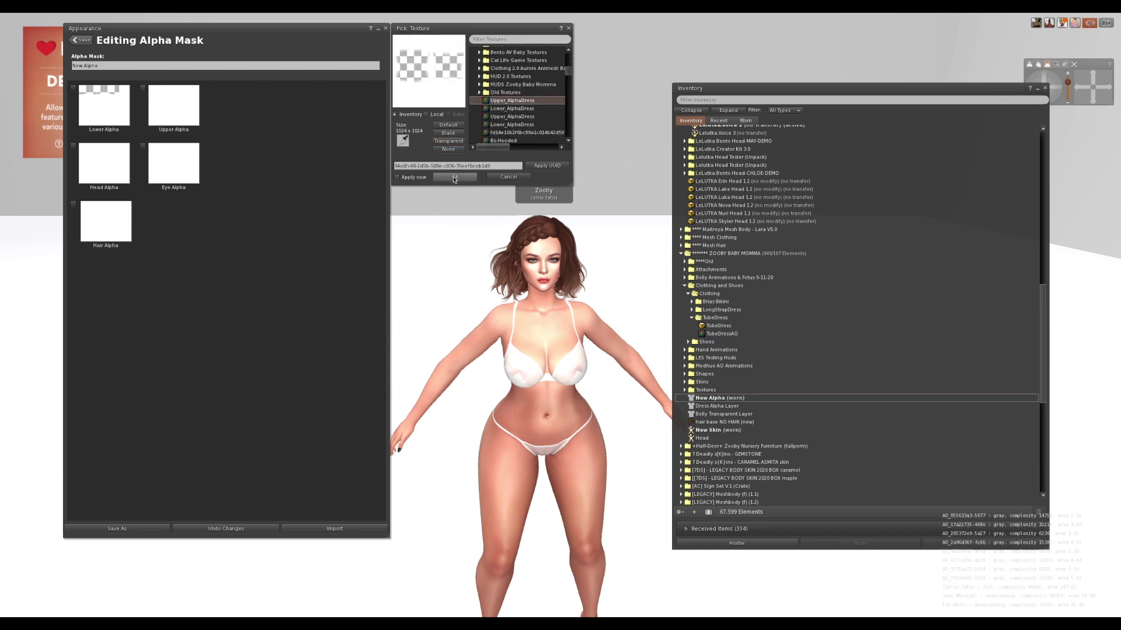
click(455, 178)
Expand the inventory's Textures folder and preview the uploaded Upper_AlphaDress and Lower_AlphaDress textures.
scroll(749, 292, up, 10)
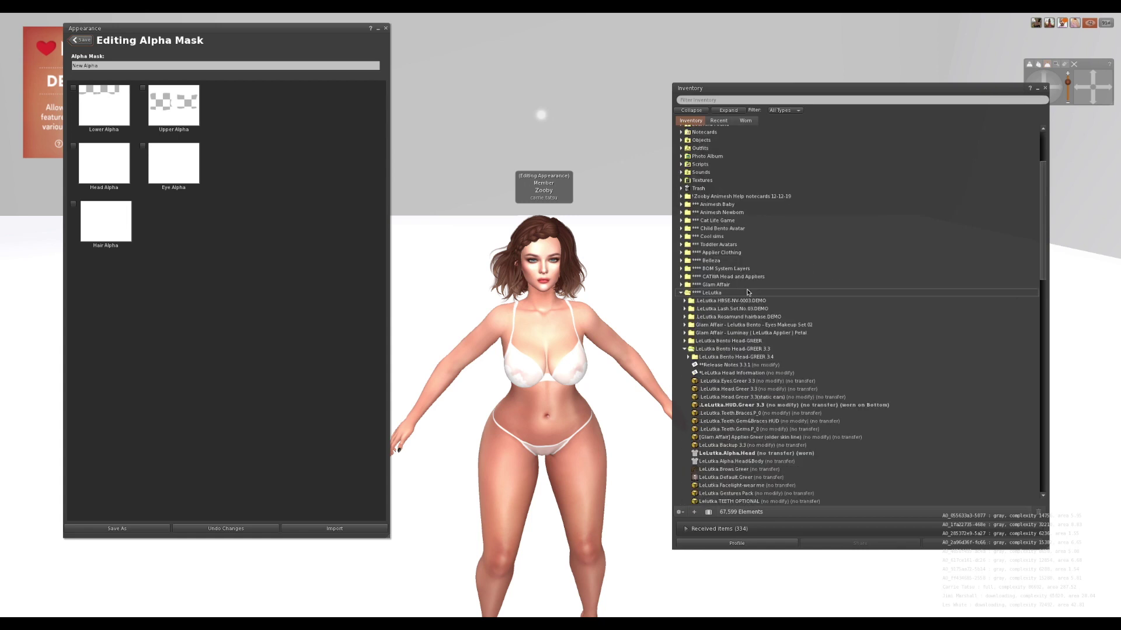
click(681, 181)
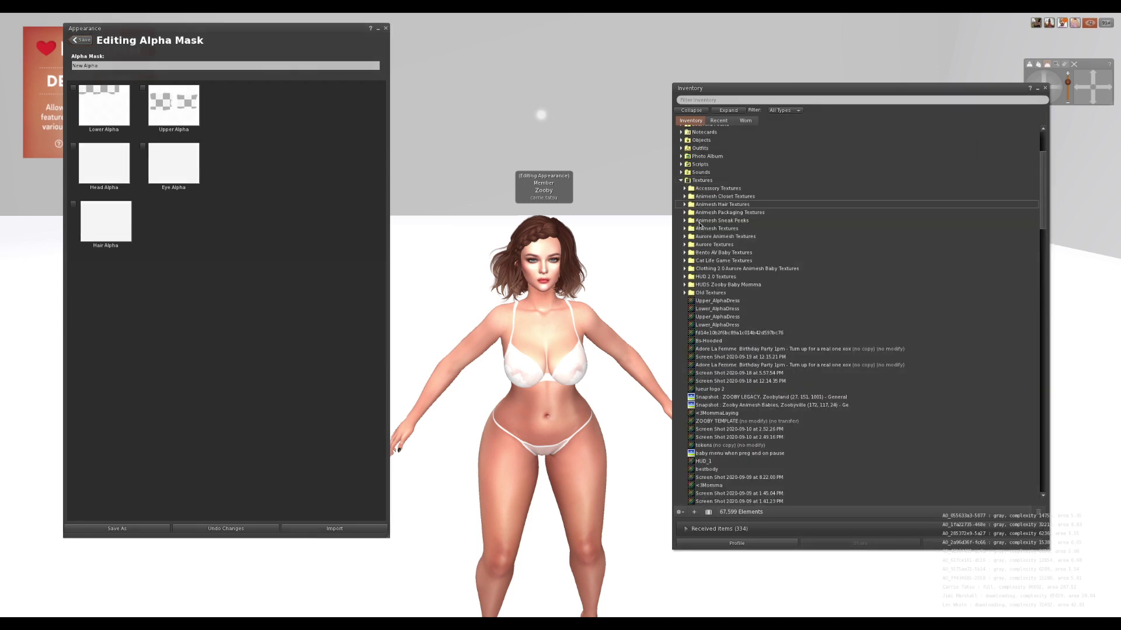
double_click(712, 301)
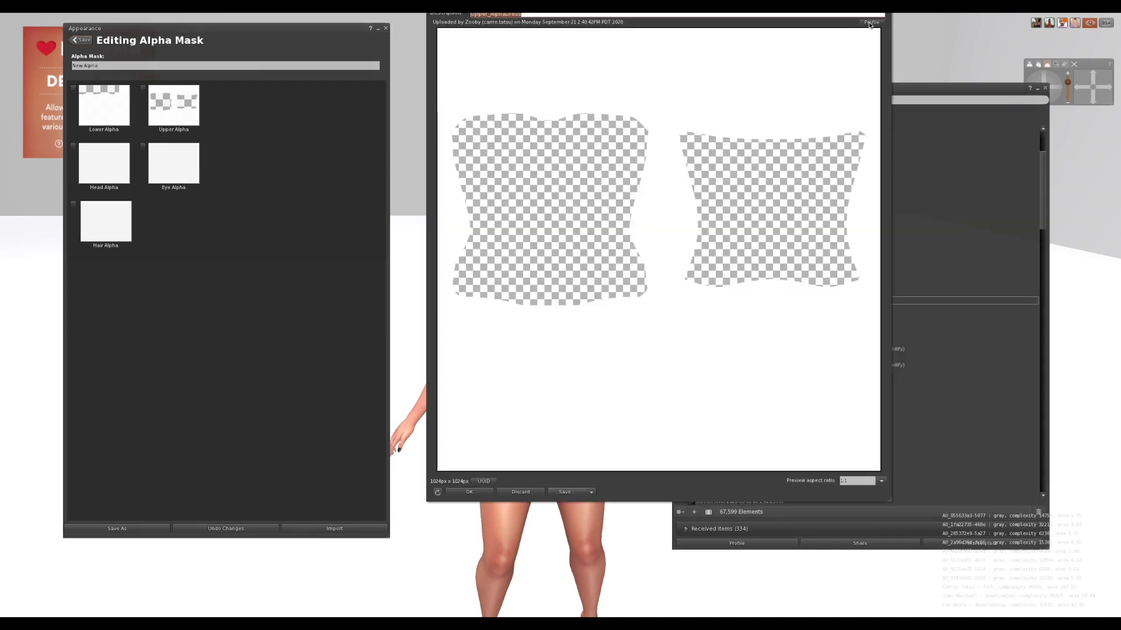
key(ctrl+w)
double_click(731, 308)
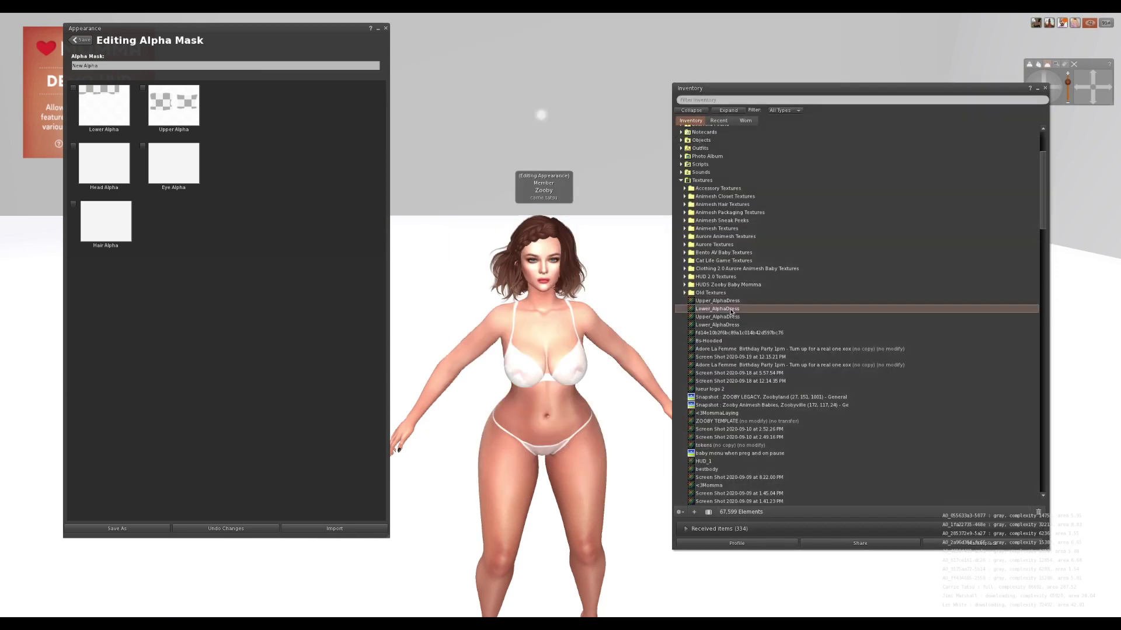
Save the alpha mask to the inventory as Tube Dress Alpha and finish editing the appearance.
key(ctrl+w)
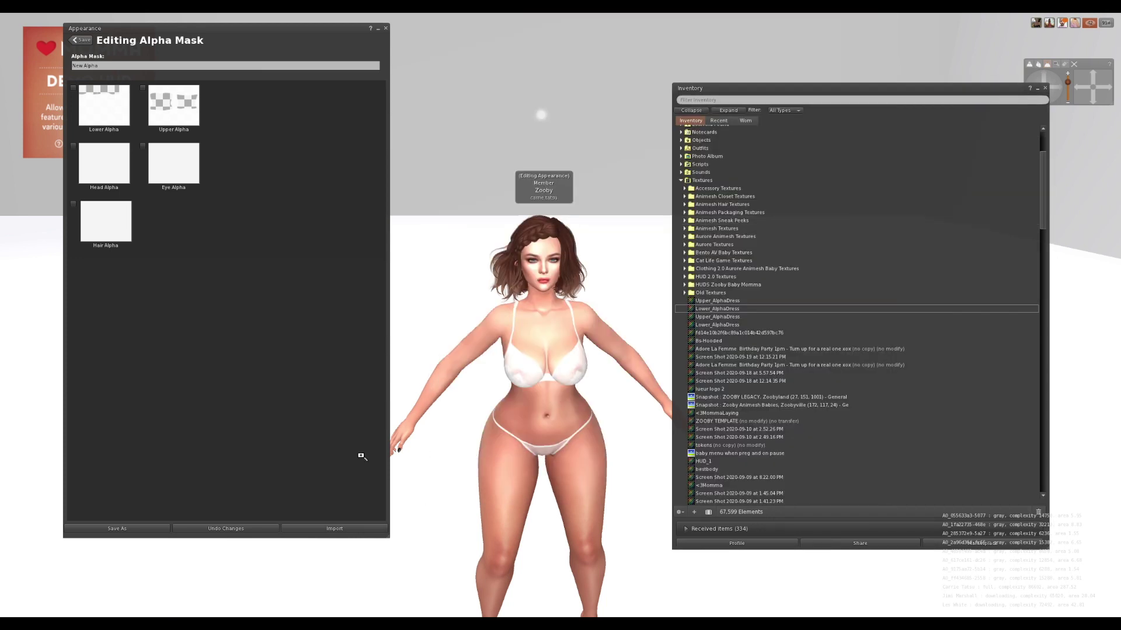
click(158, 528)
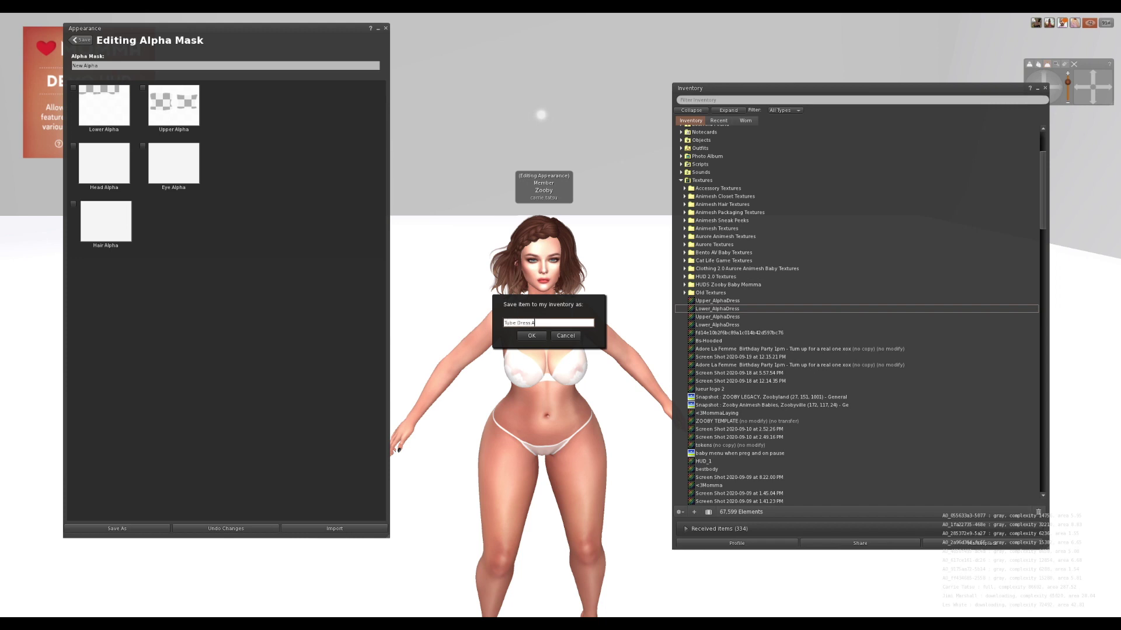
click(531, 337)
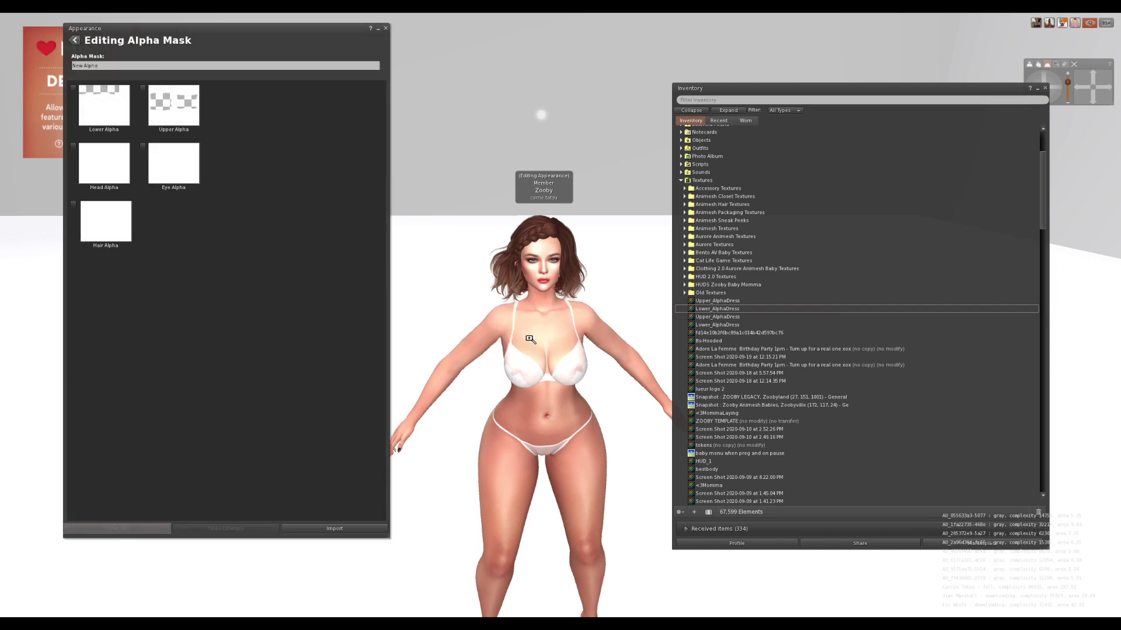
click(386, 30)
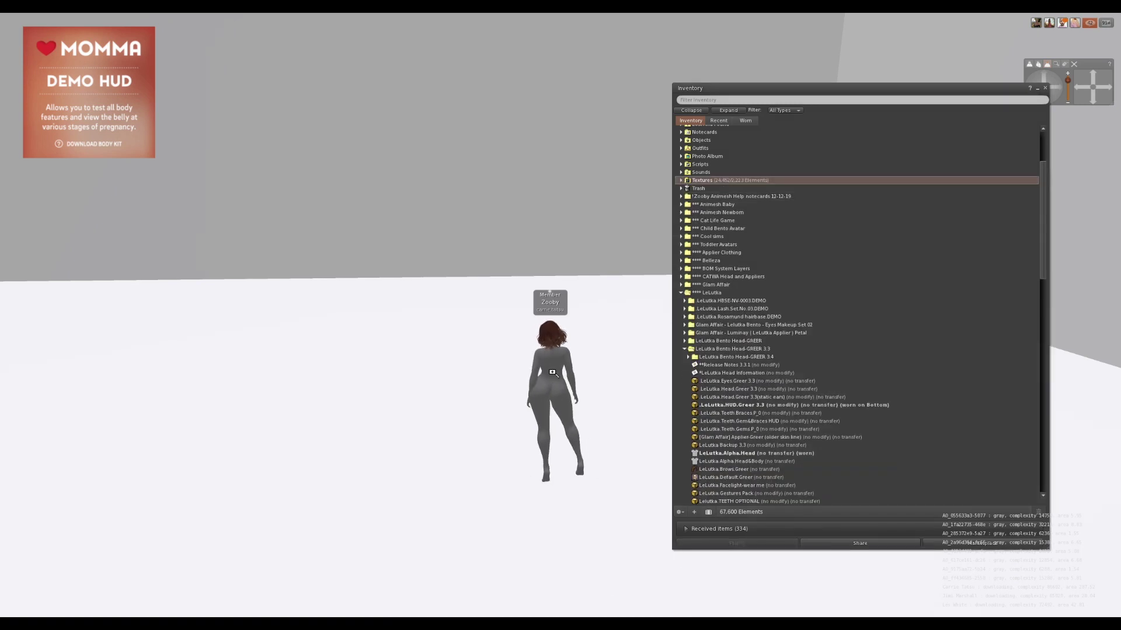
Inspect the texture and alpha mode settings of the body's upper torso face without changing them.
drag(552, 372, 153, 257)
drag(603, 374, 547, 309)
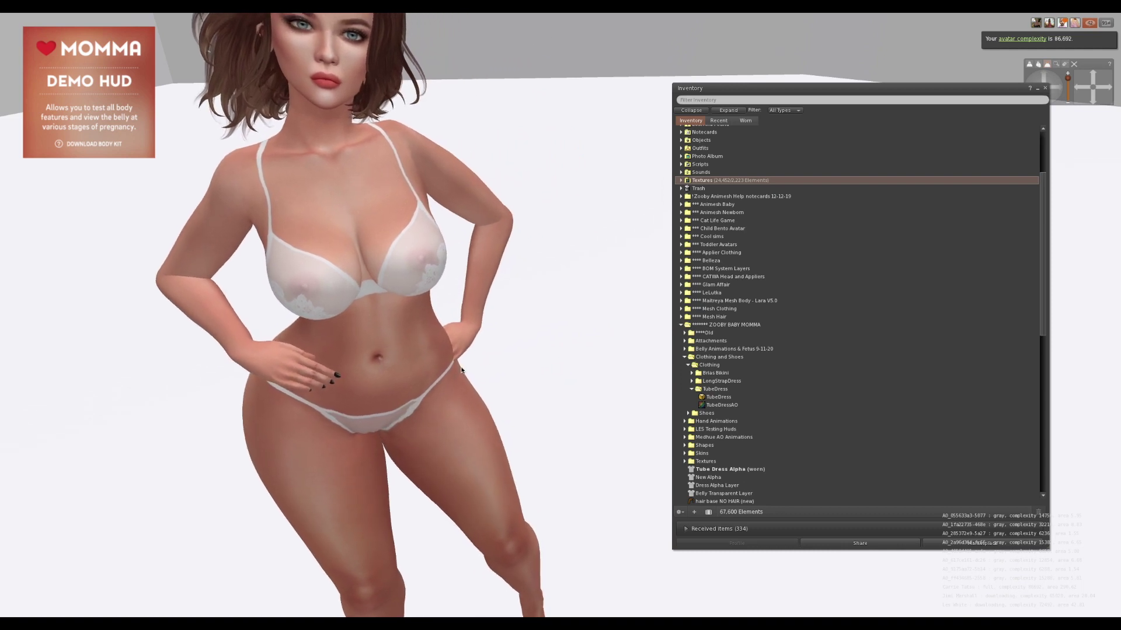
scroll(461, 370, down, 3)
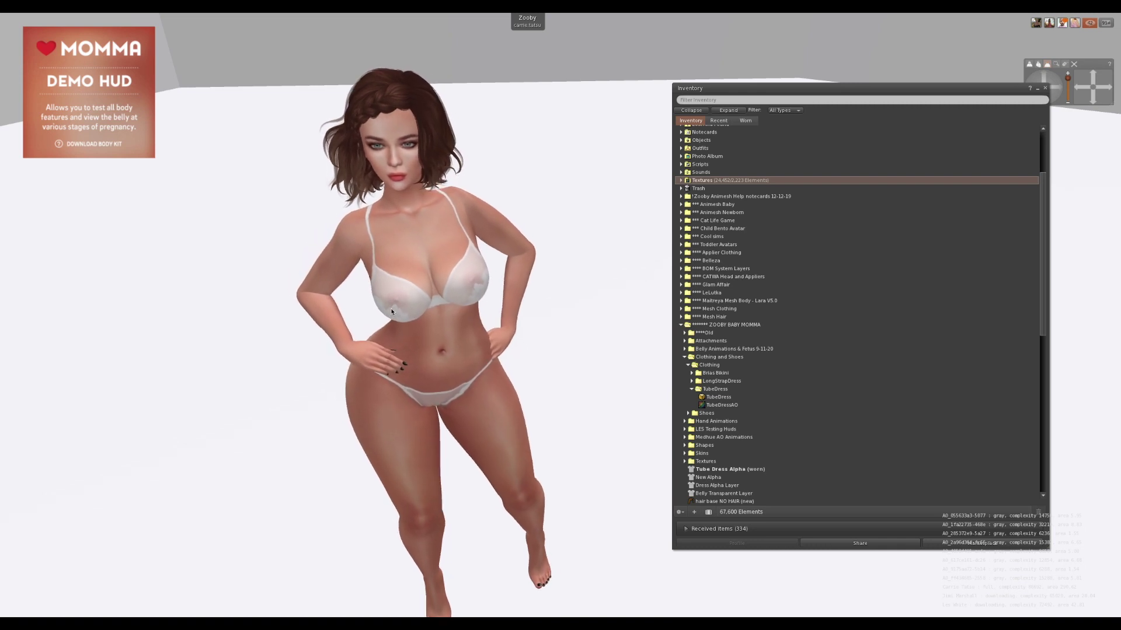
right_click(411, 261)
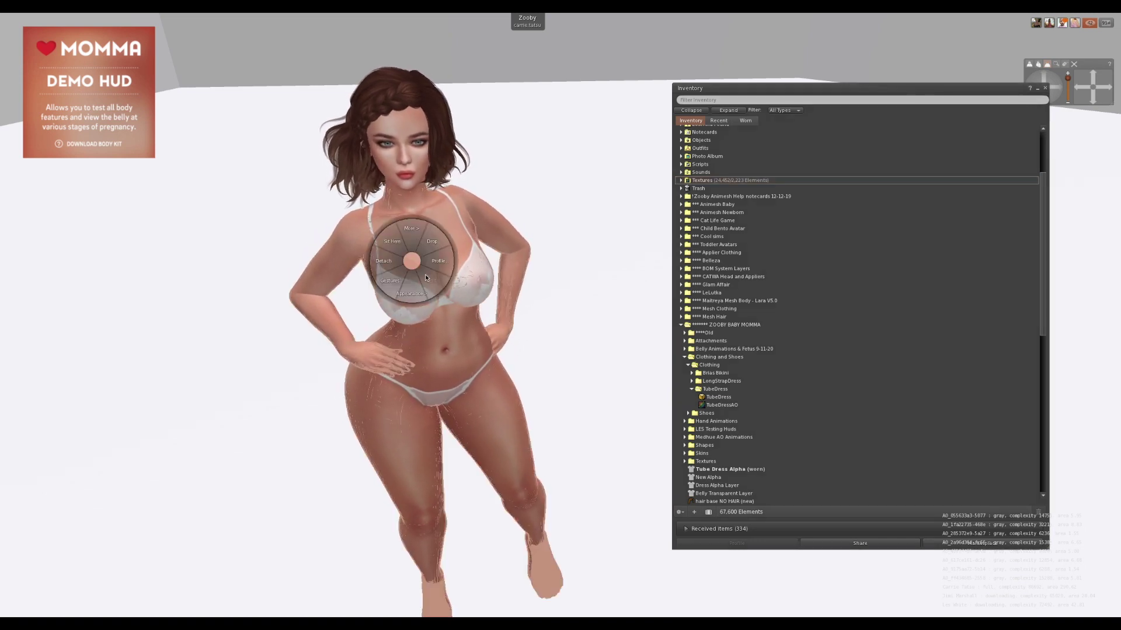
click(429, 276)
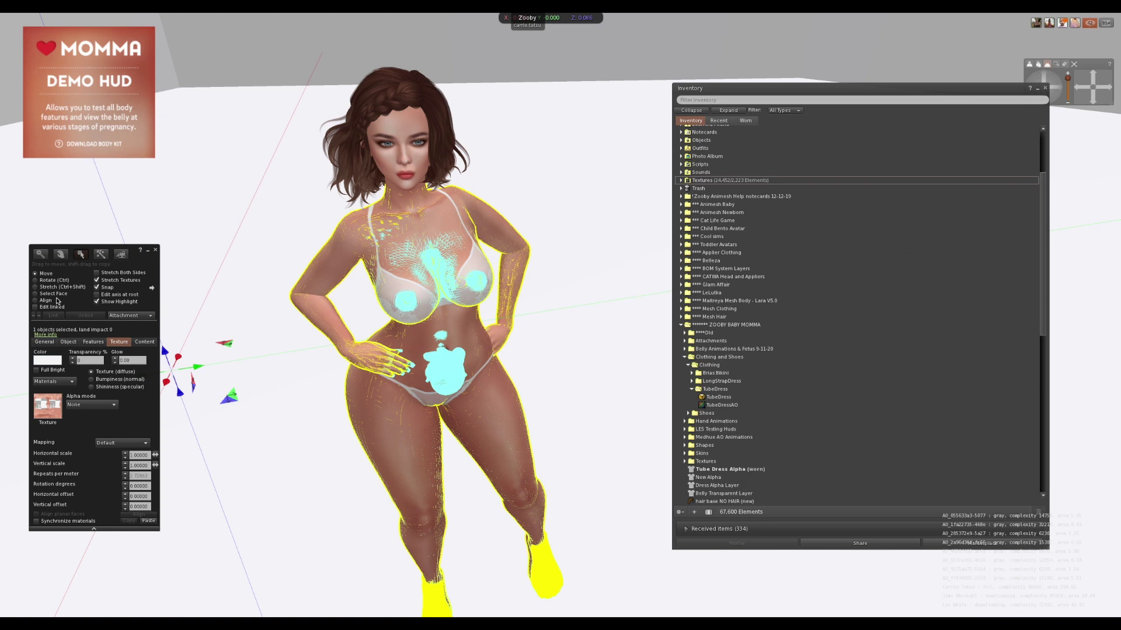
click(64, 295)
click(401, 254)
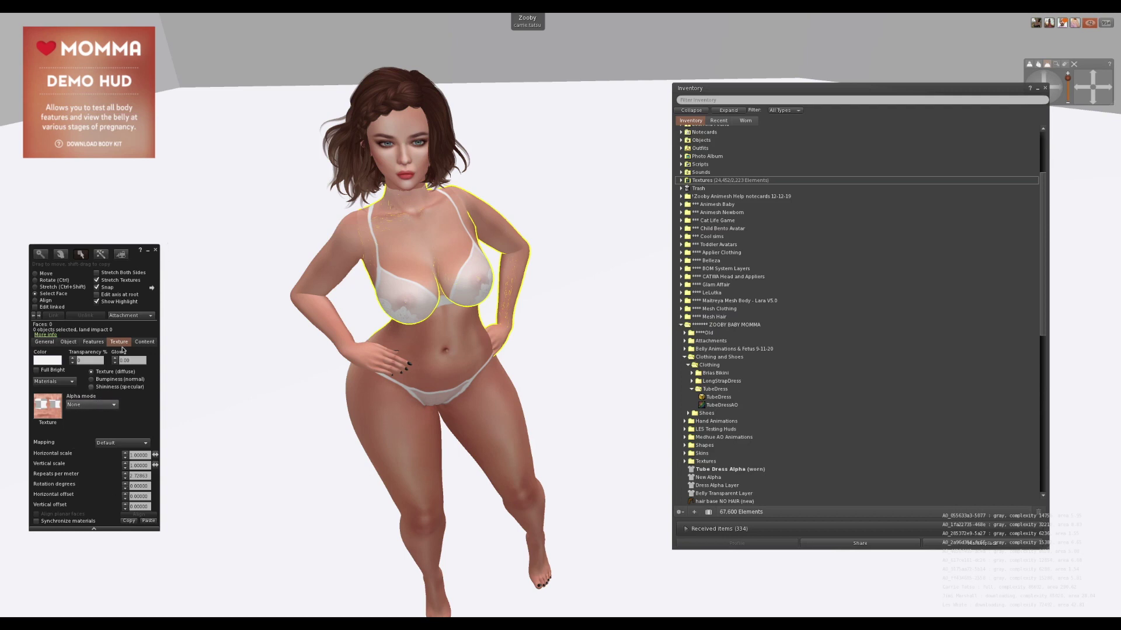
click(156, 252)
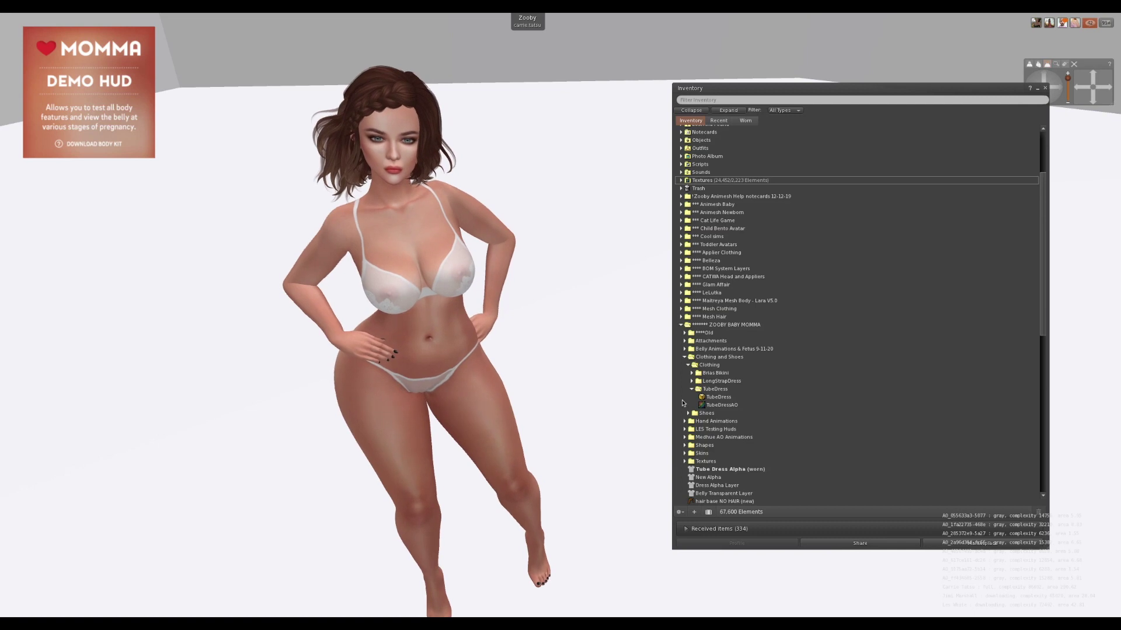
Toggle the Alpha Mode for Top, Bottom and Belly in the Momma demo HUD and examine the masked body.
scroll(736, 438, down, 1)
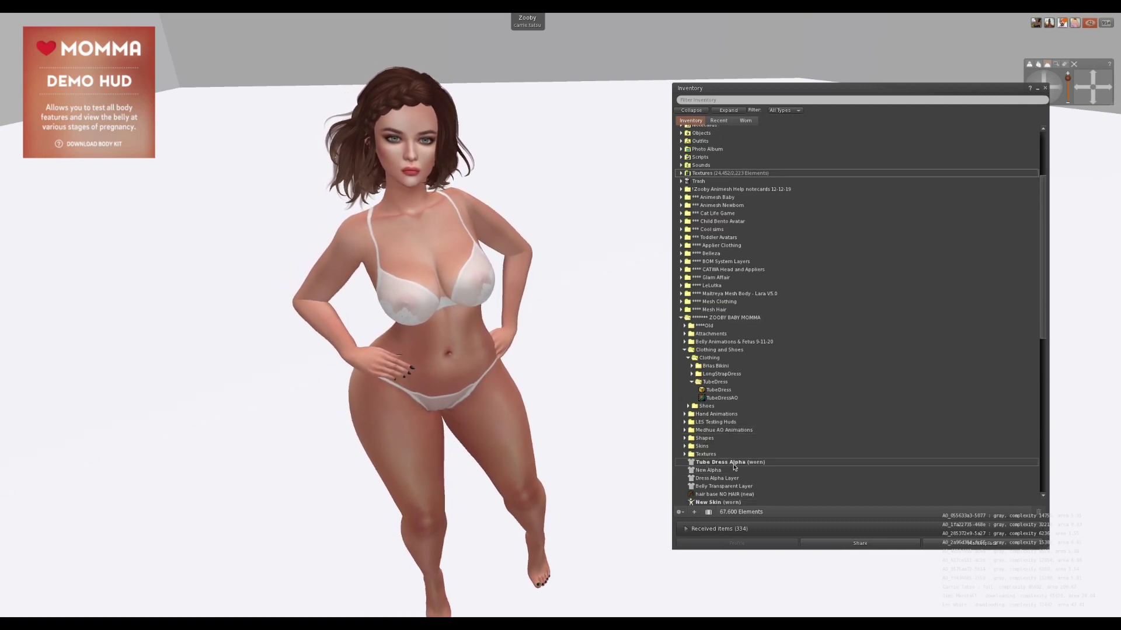
click(111, 118)
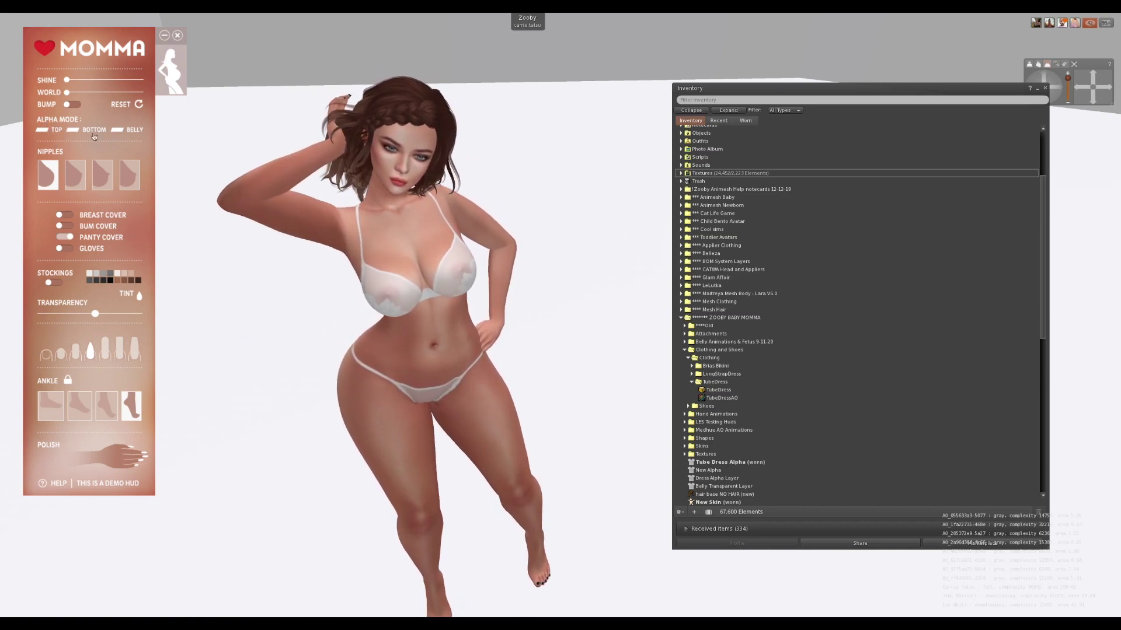
click(56, 131)
click(74, 129)
click(117, 129)
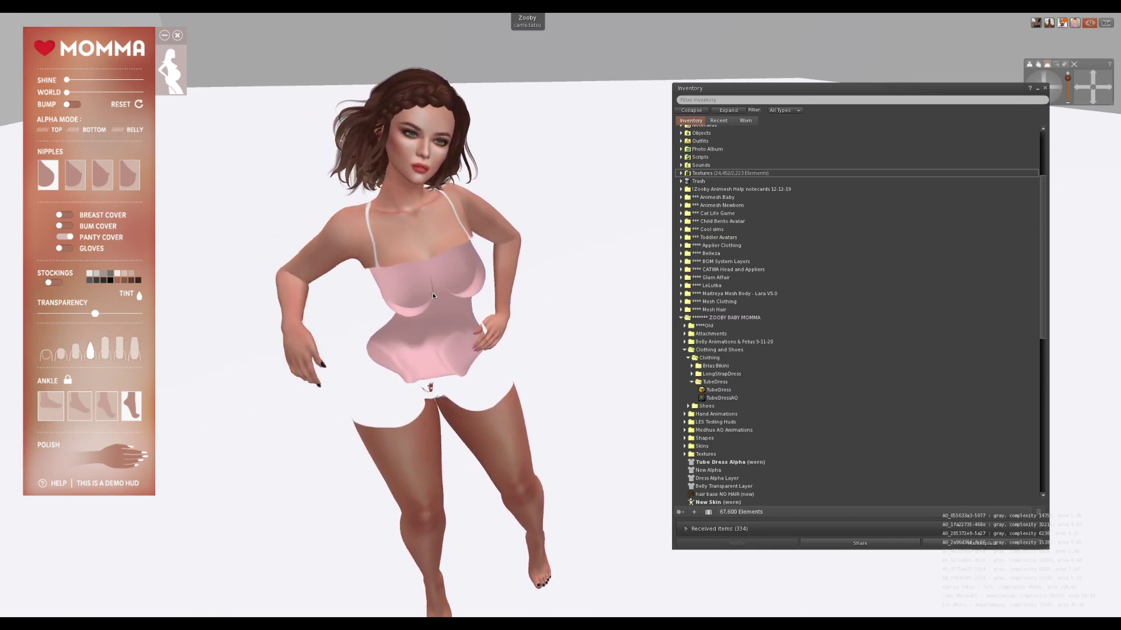
drag(438, 297, 408, 297)
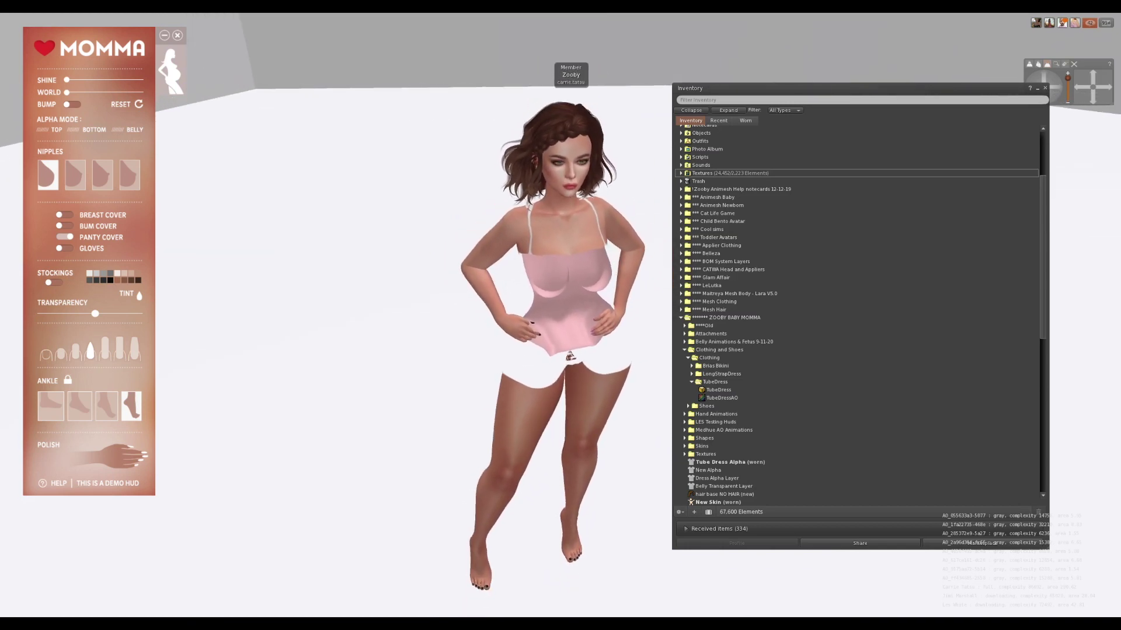
alt+click(590, 368)
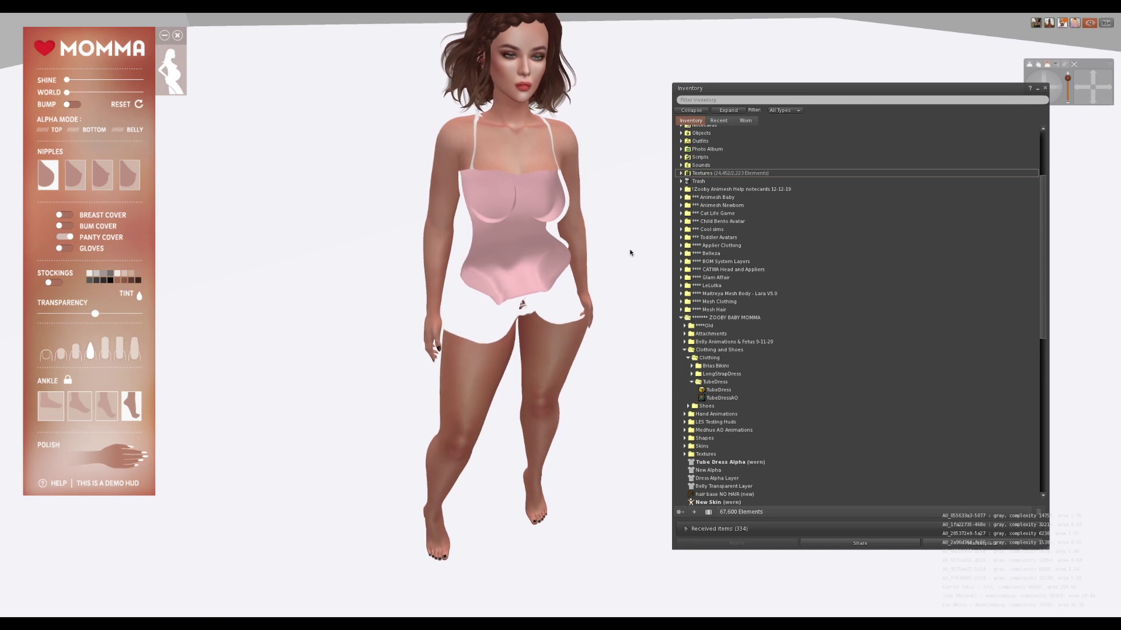
Wear TubeDress from the TubeDress clothing folder and check its fit over the masked body from several angles.
scroll(718, 455, down, 1)
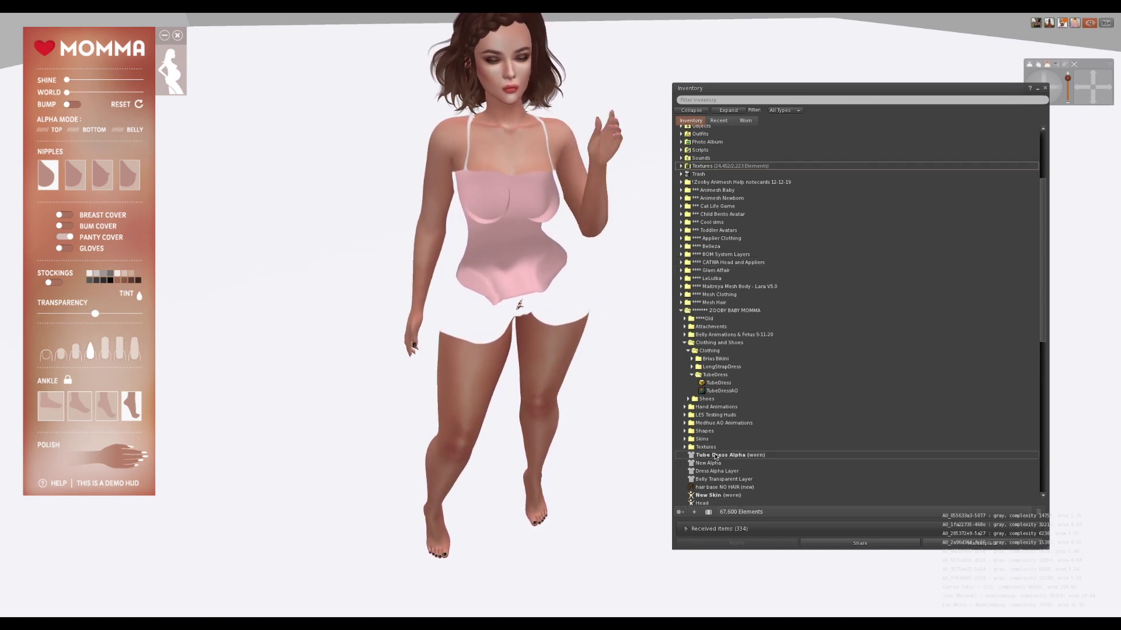
scroll(719, 455, up, 4)
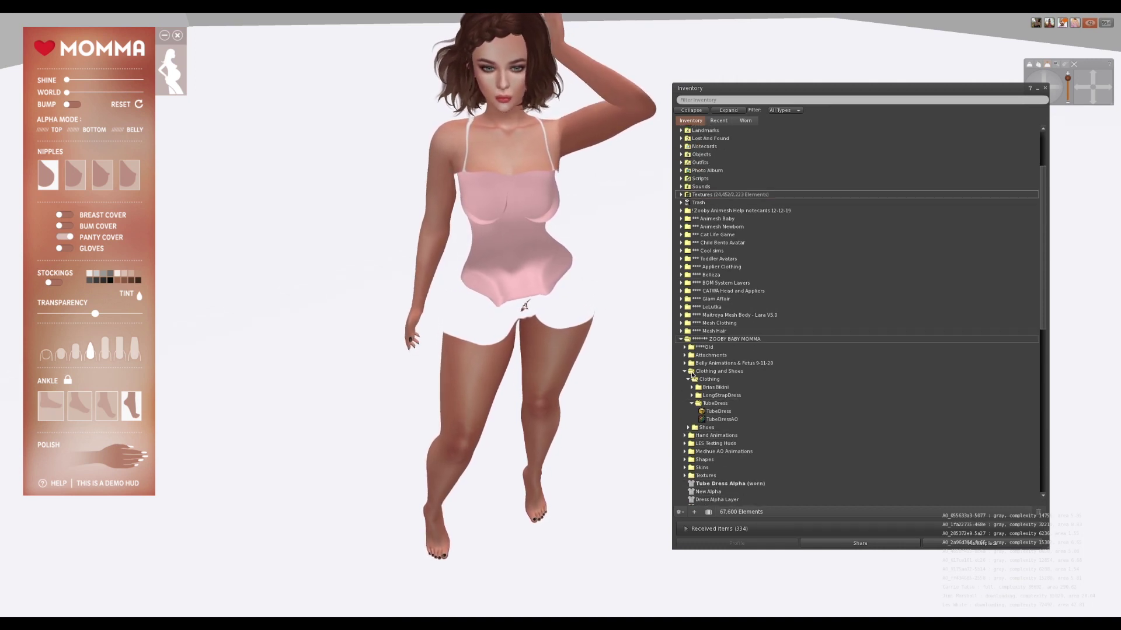
right_click(712, 412)
click(733, 532)
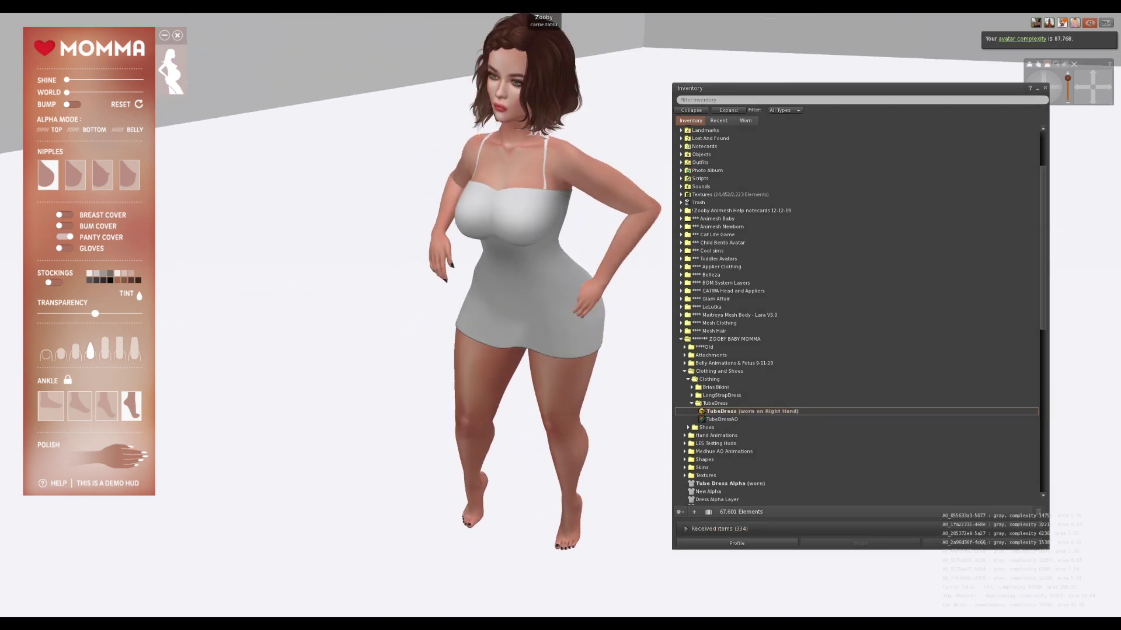
alt+click(546, 291)
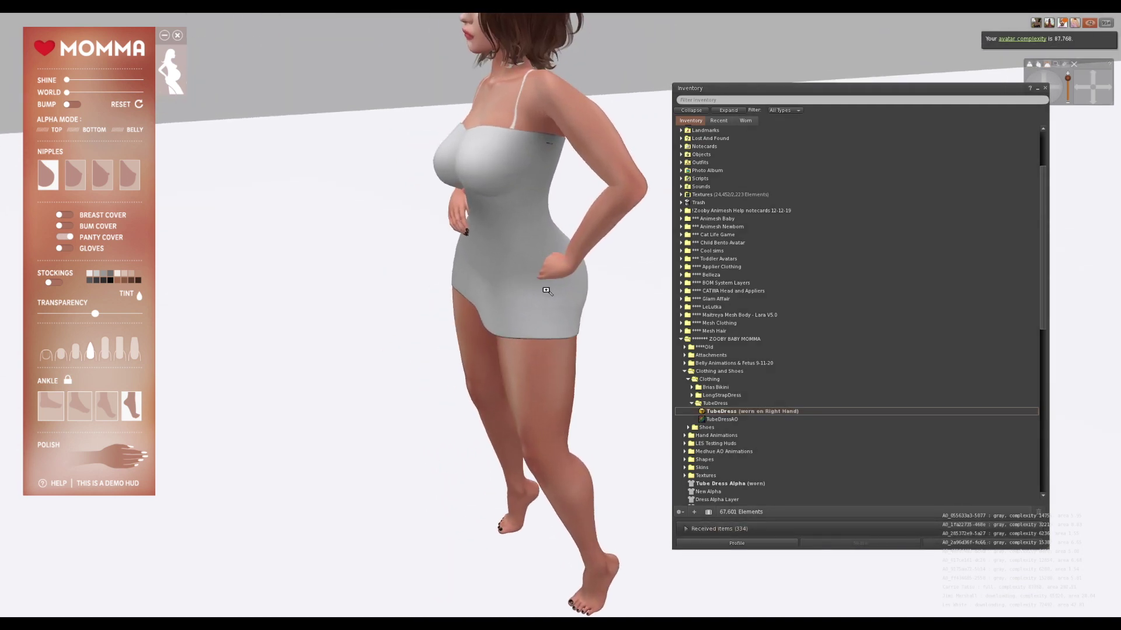
drag(507, 270, 701, 269)
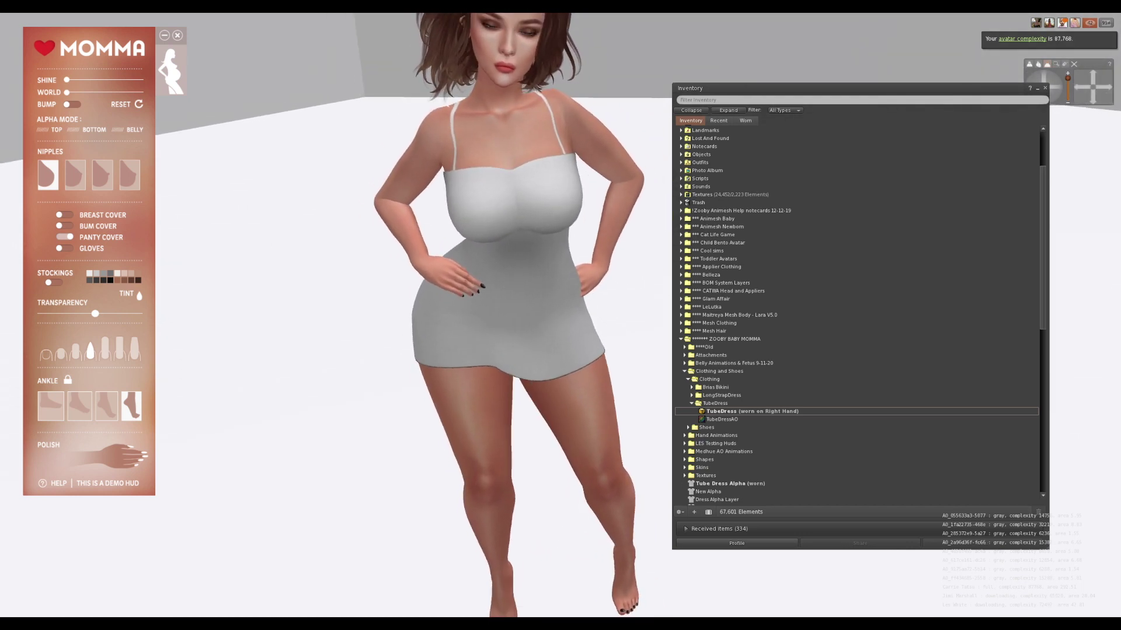